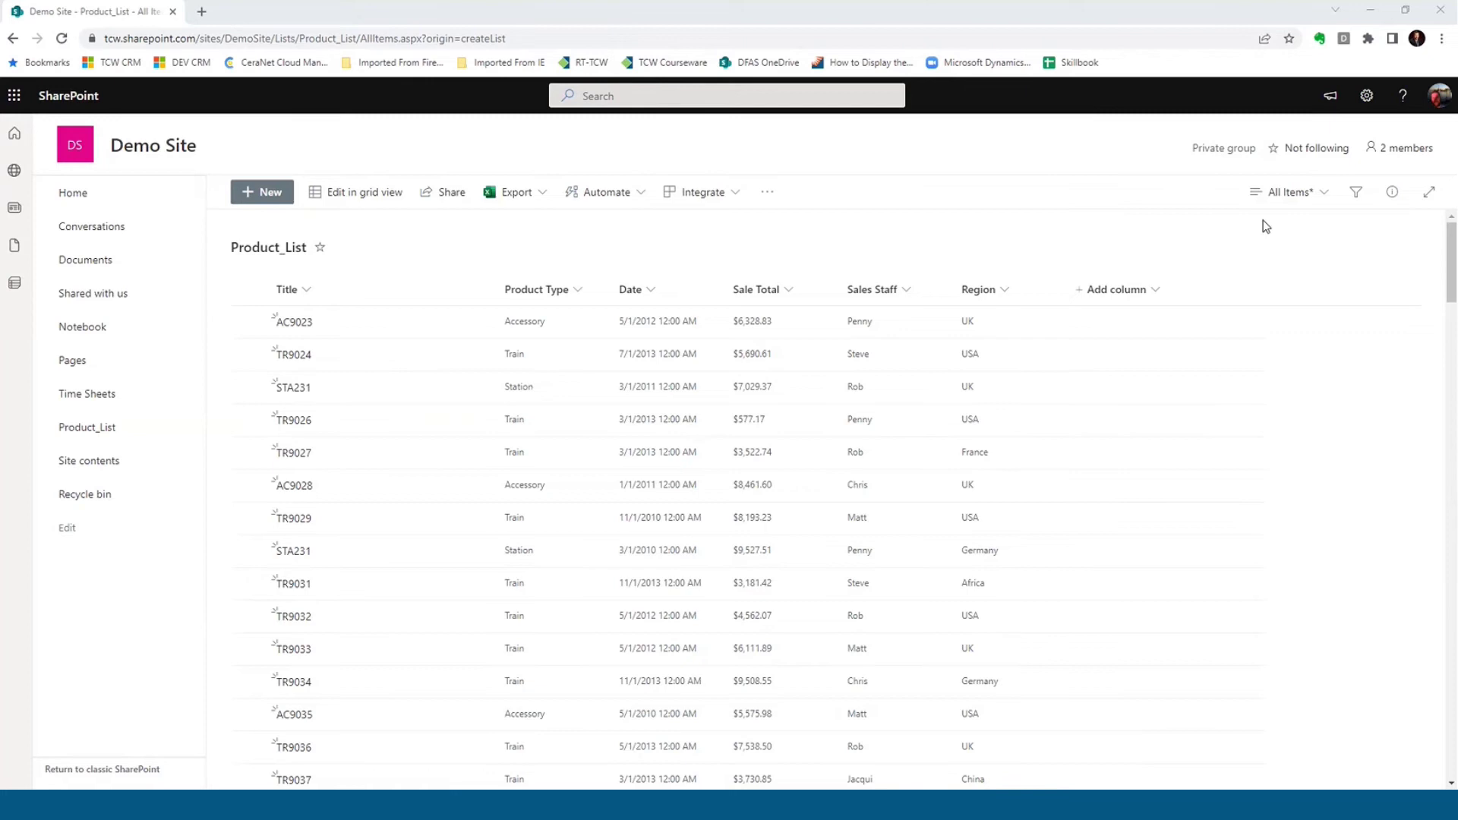
Switch the Product_List items to the Compact List layout and scroll through the rows
left_click(1323, 199)
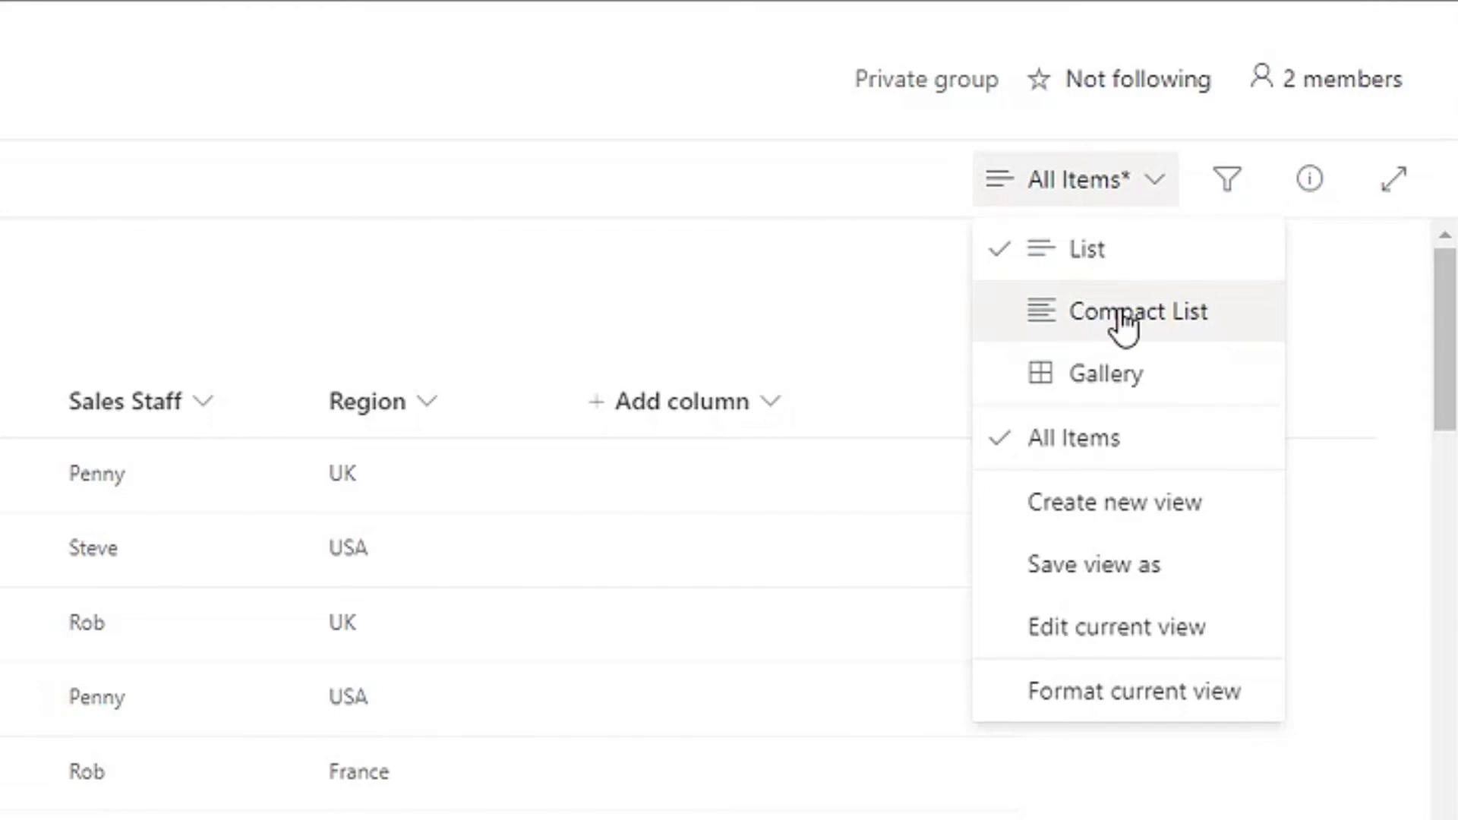
left_click(1130, 313)
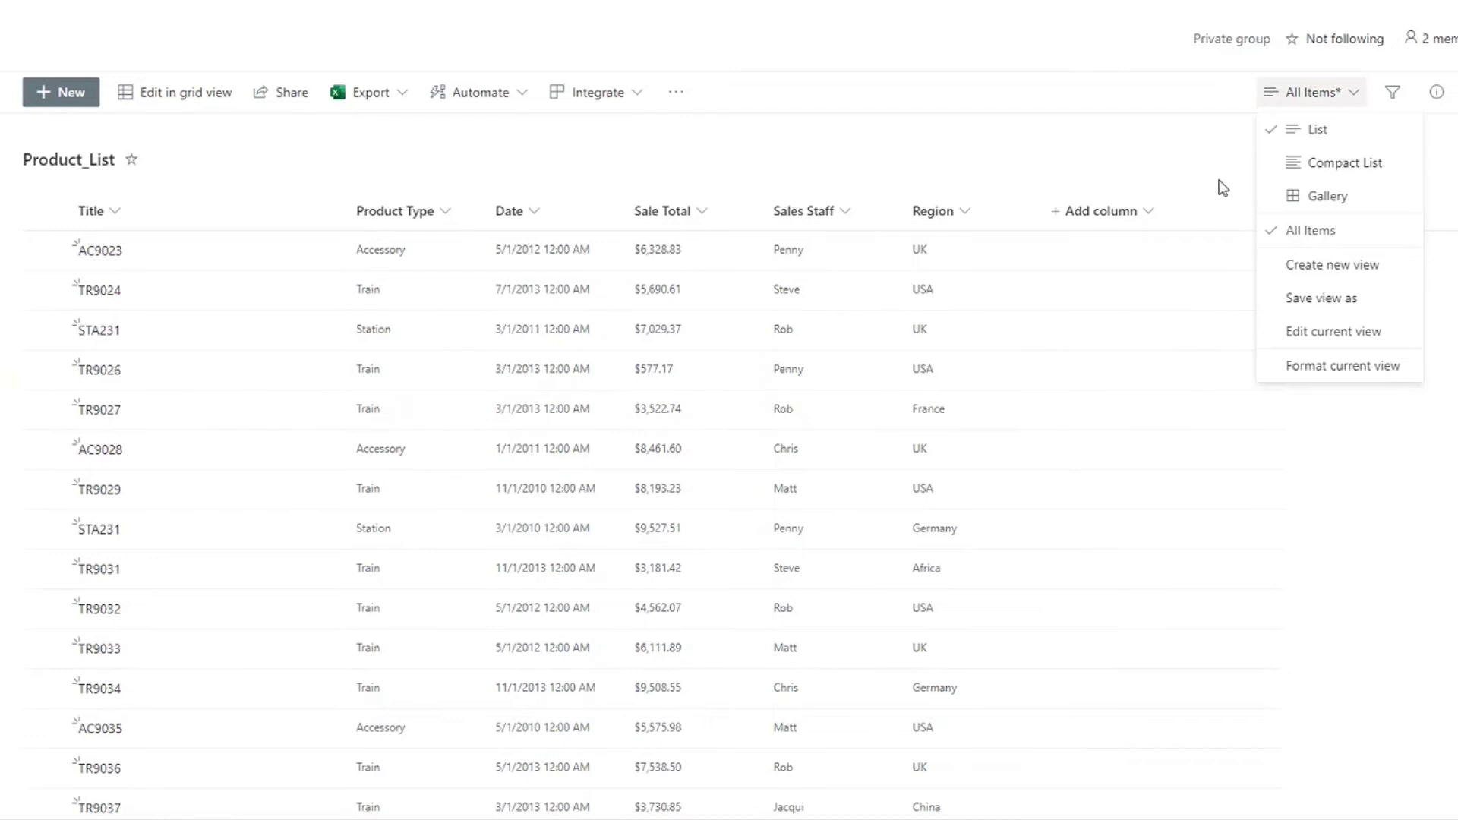
left_click(1318, 163)
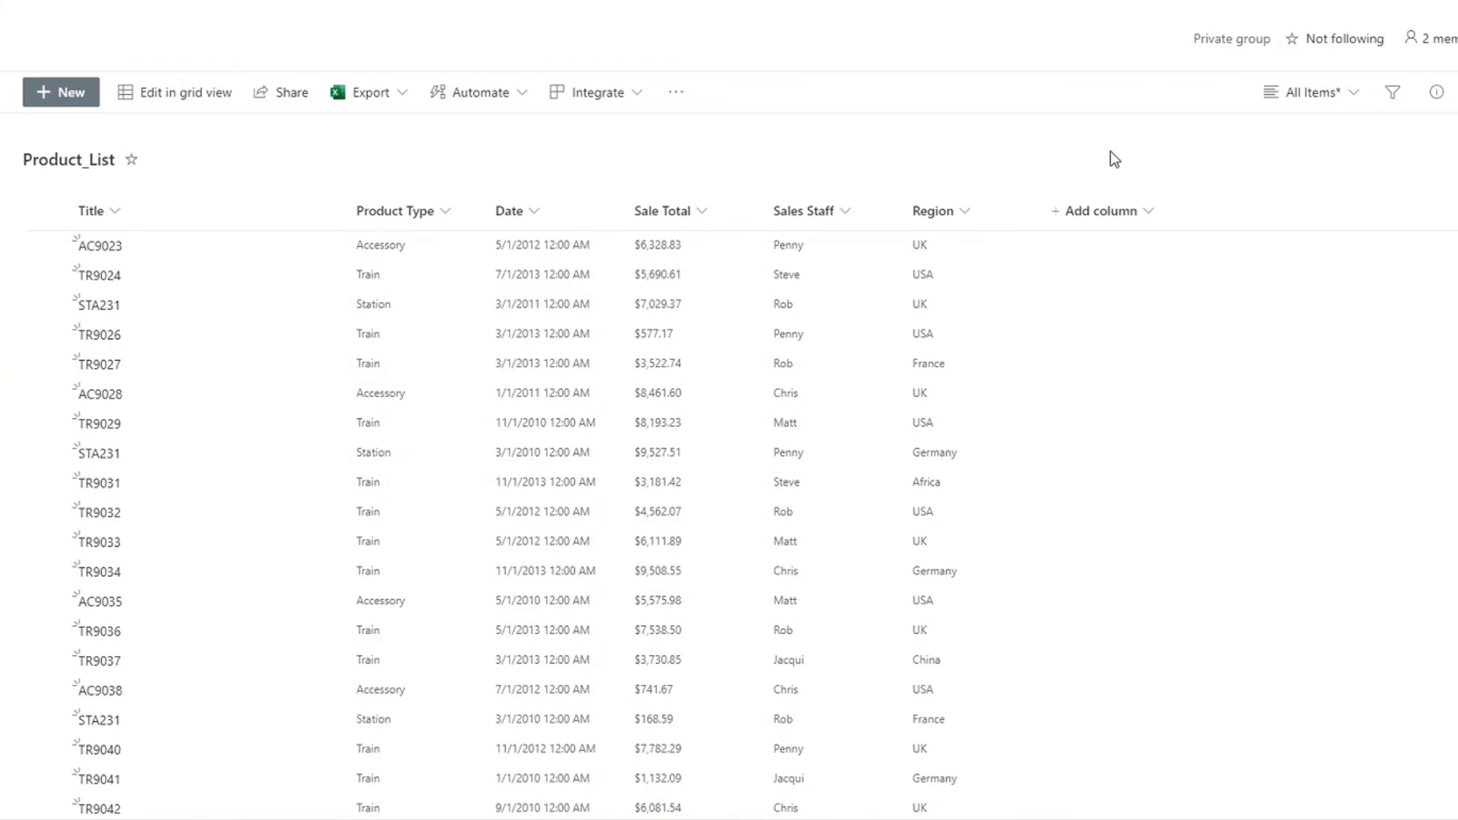
scroll(1451, 266, "down", 1)
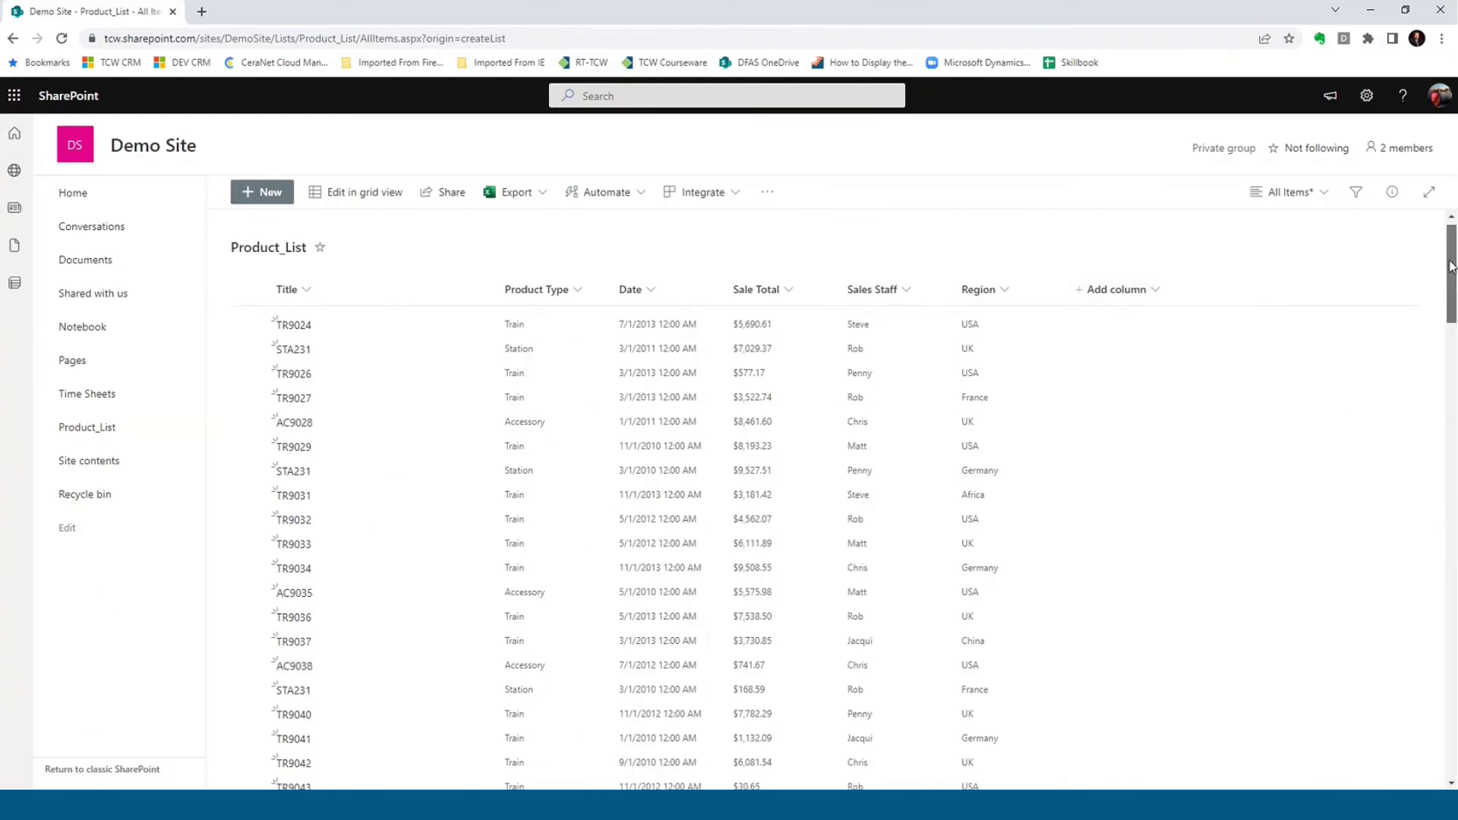
left_click_drag(1451, 266, 1449, 220)
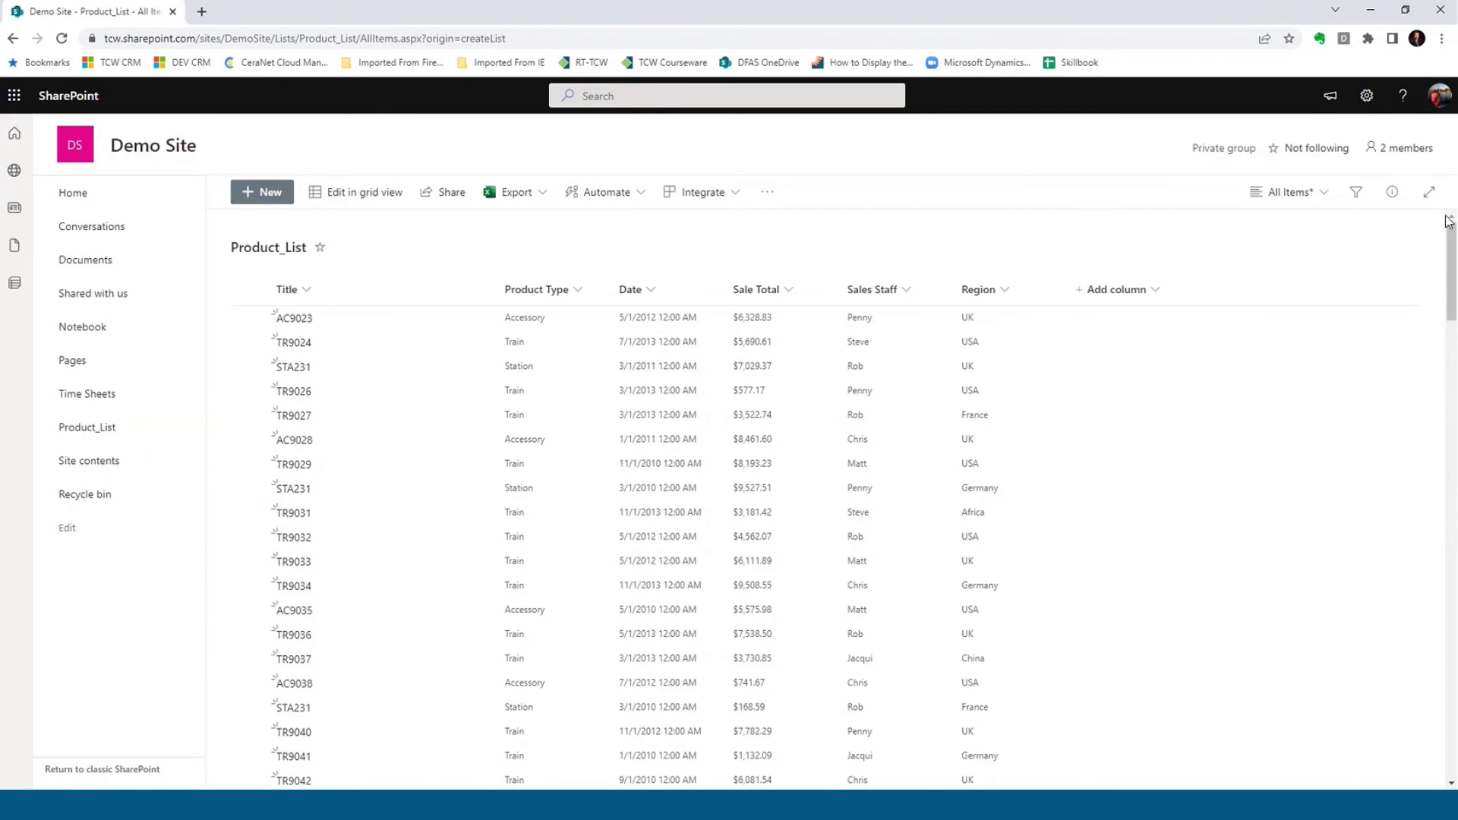
Show Product_List as Gallery cards, browse them, and reopen the view options
left_click(1324, 194)
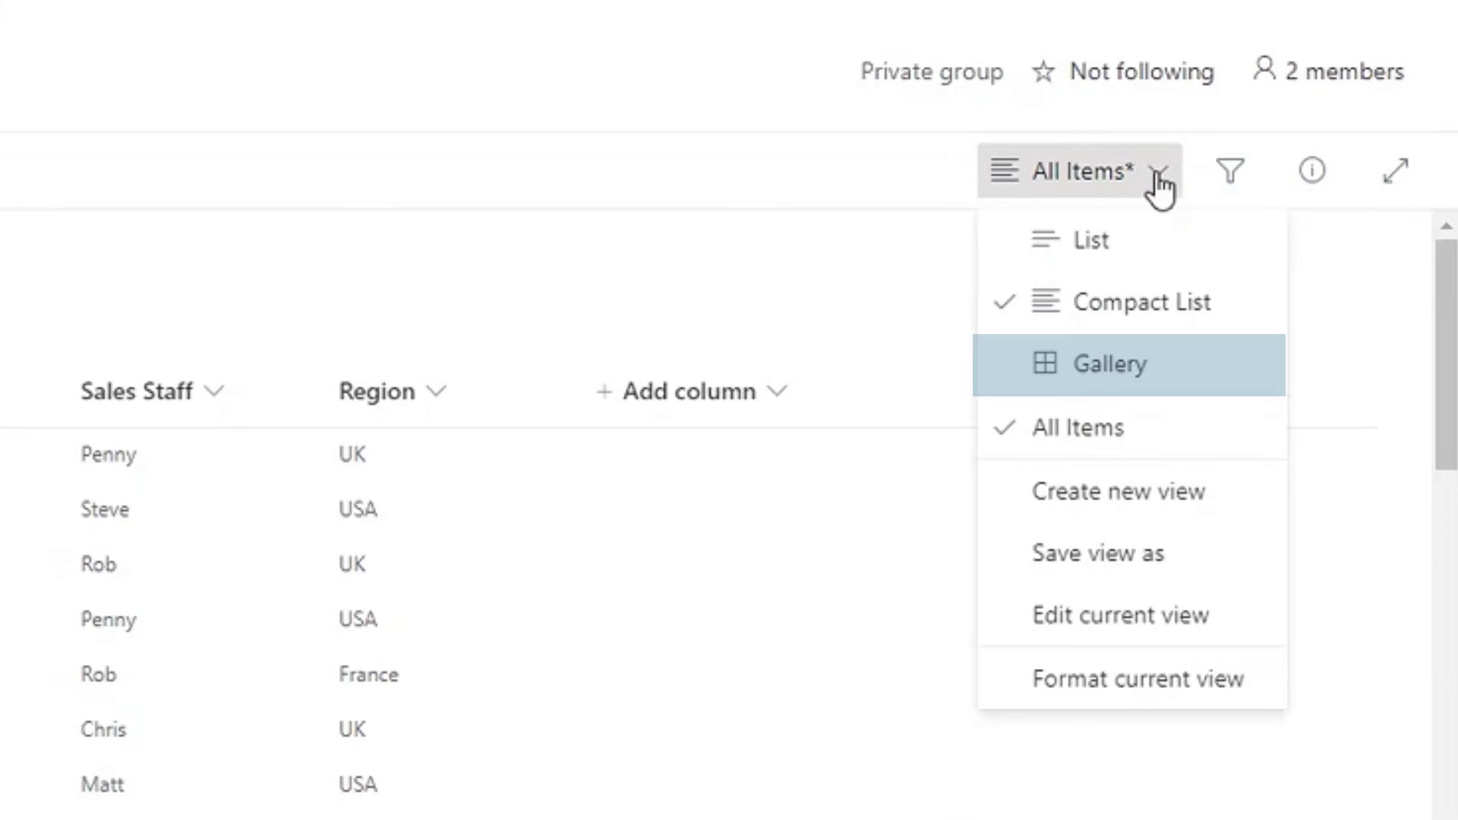
left_click(1111, 368)
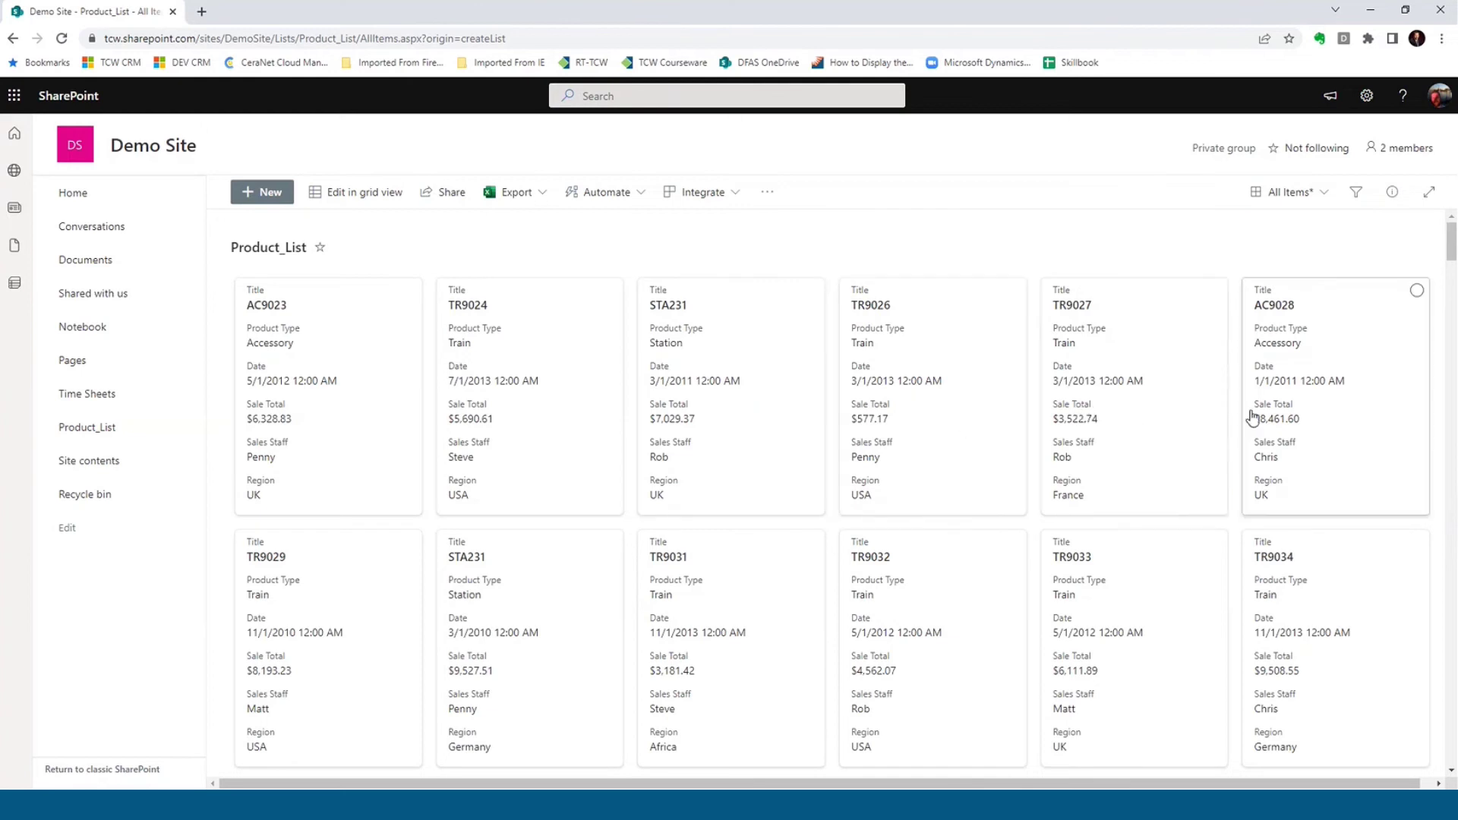
scroll(1306, 431, "down", 5)
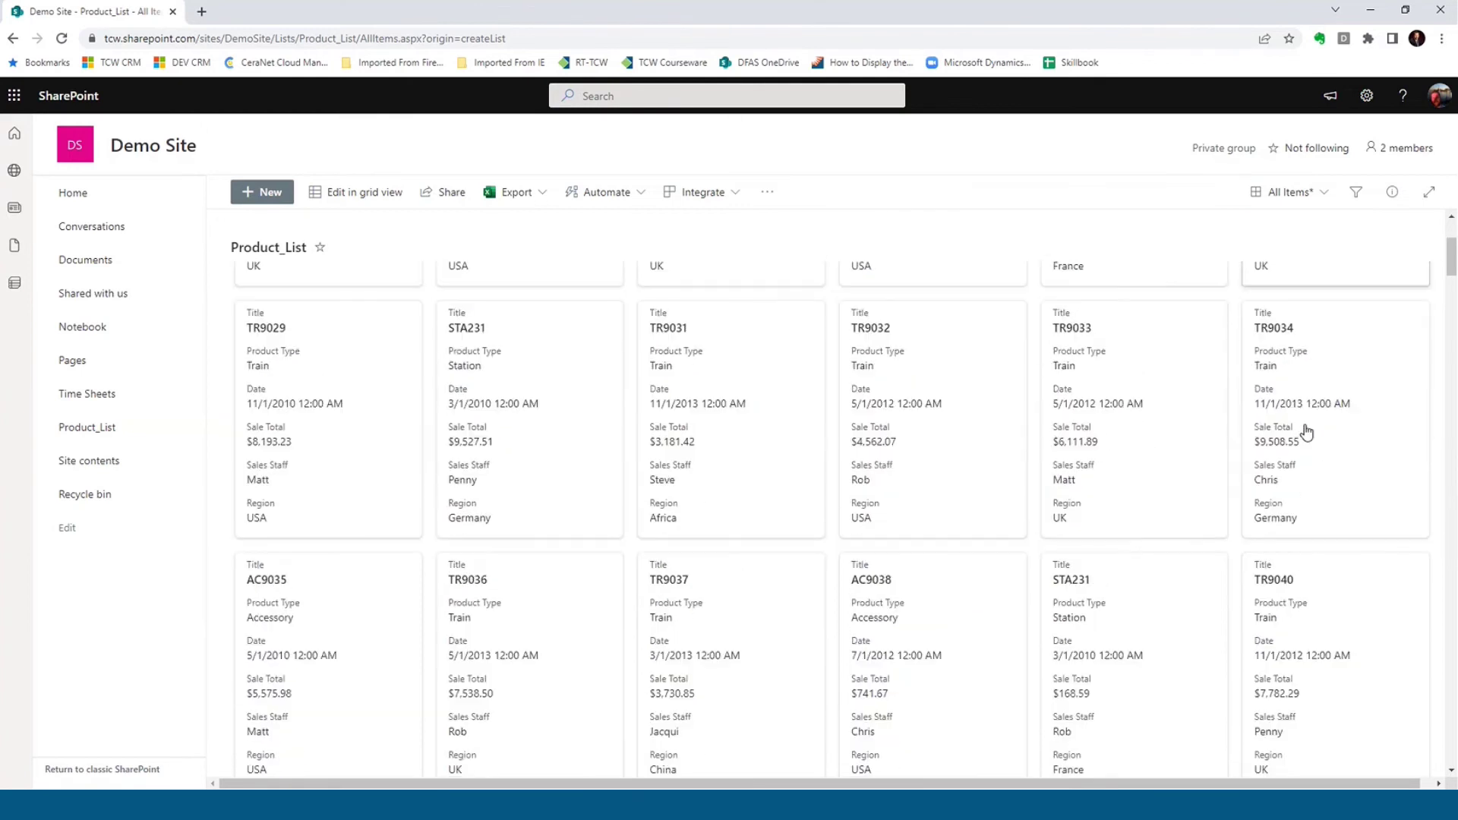
scroll(1307, 431, "down", 2)
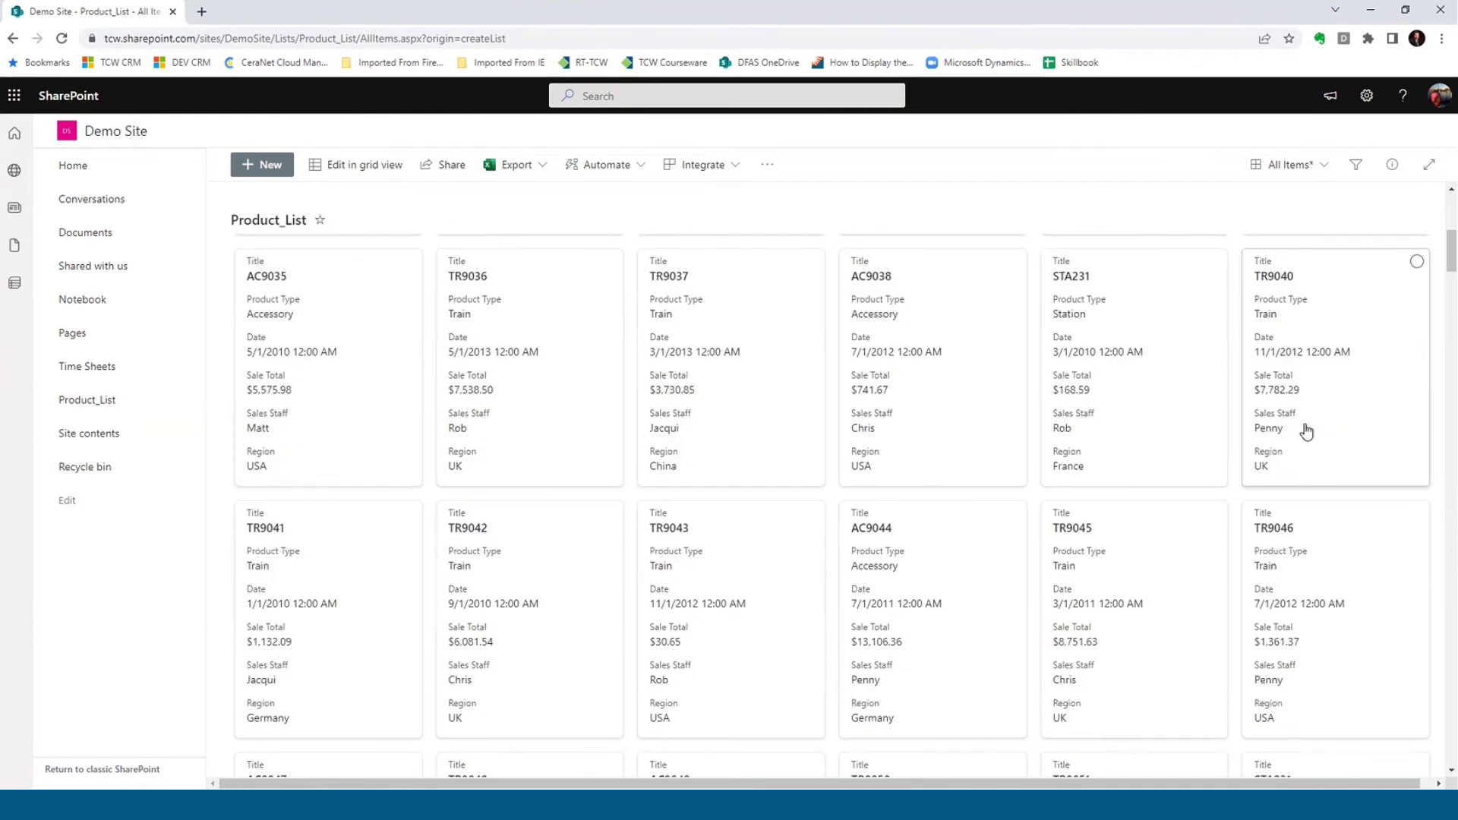
scroll(1306, 432, "down", 1)
scroll(1306, 432, "up", 7)
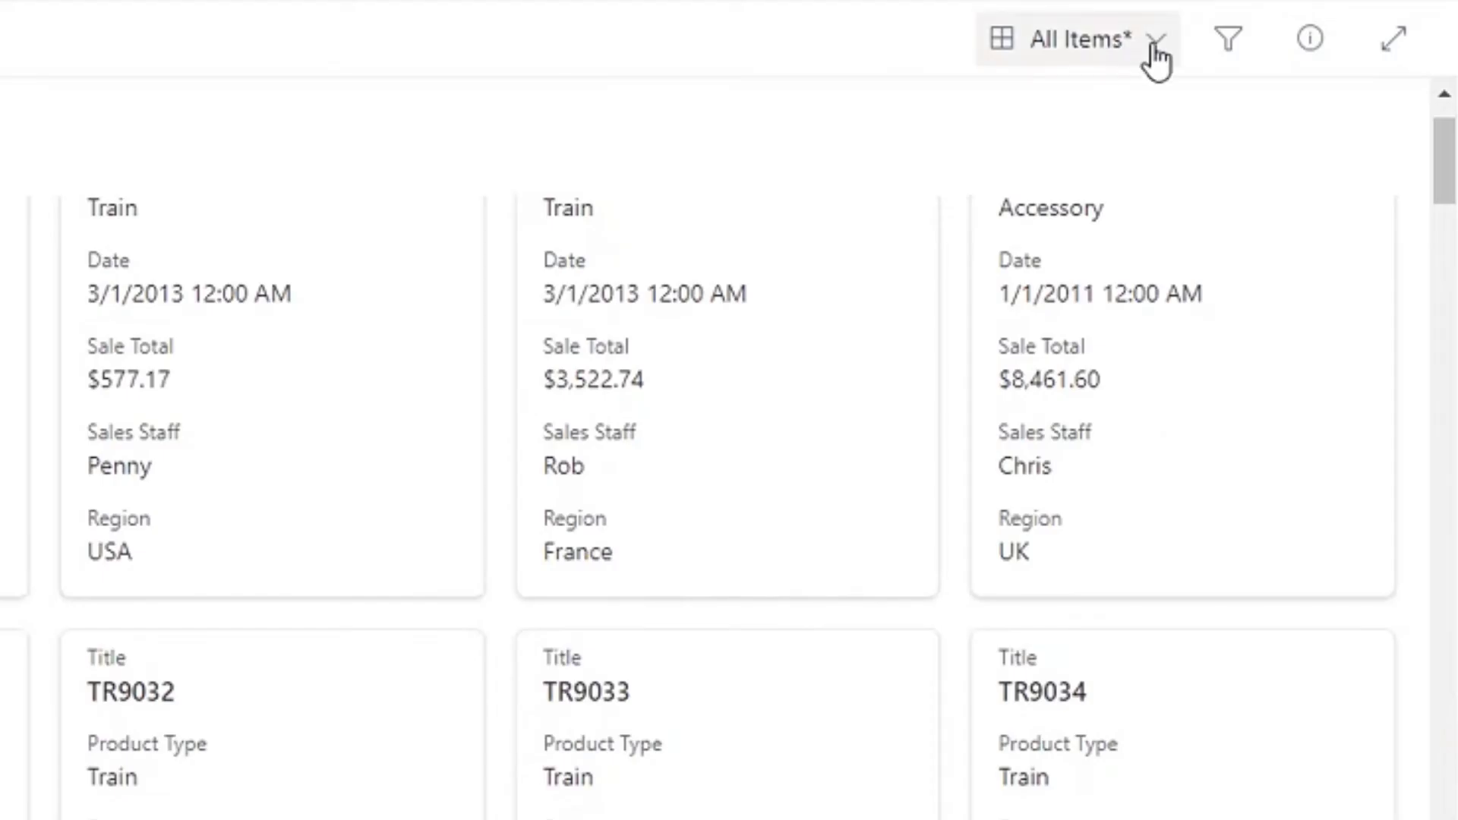
left_click(1155, 48)
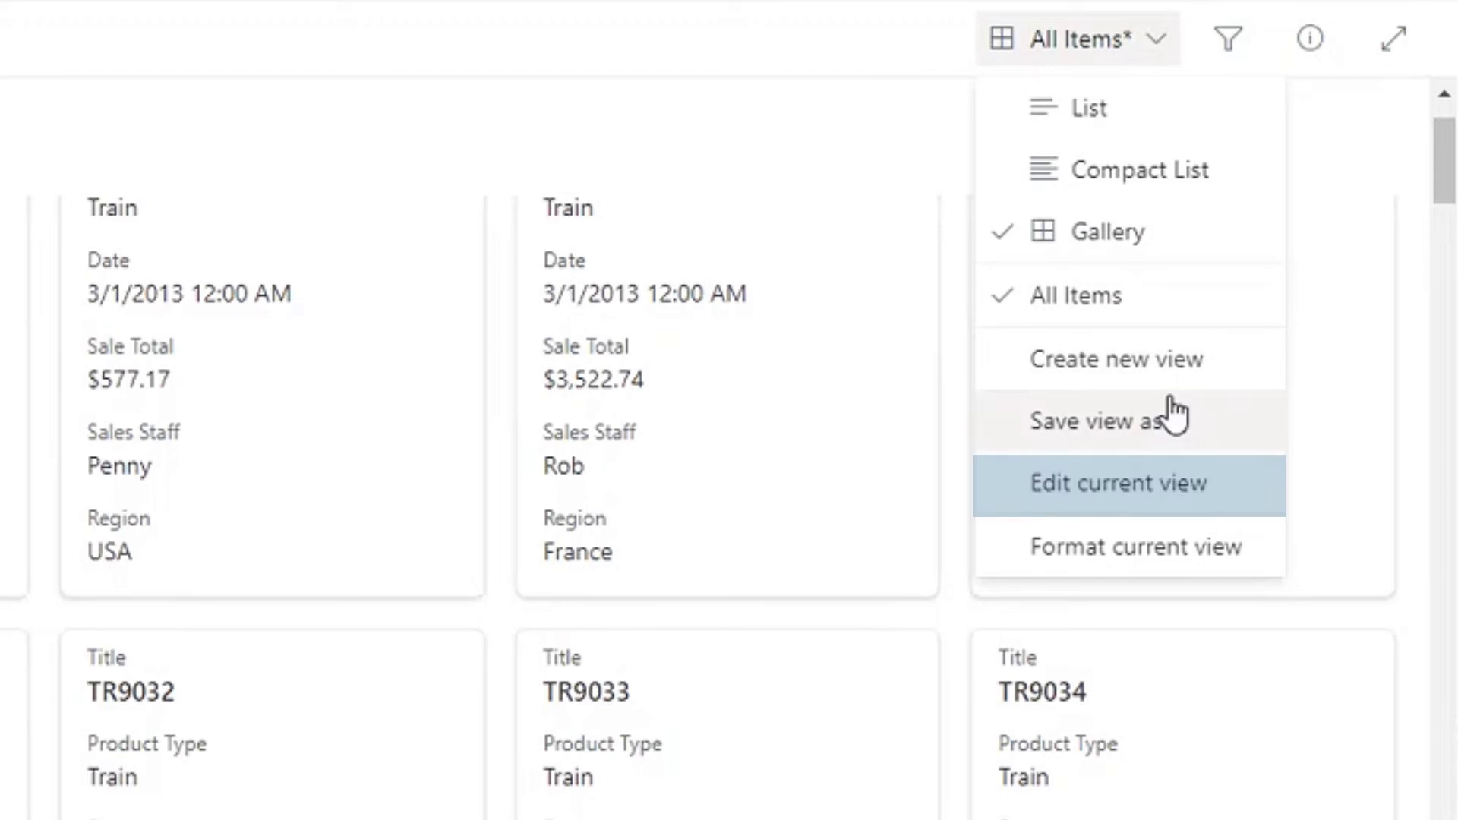
left_click(1180, 490)
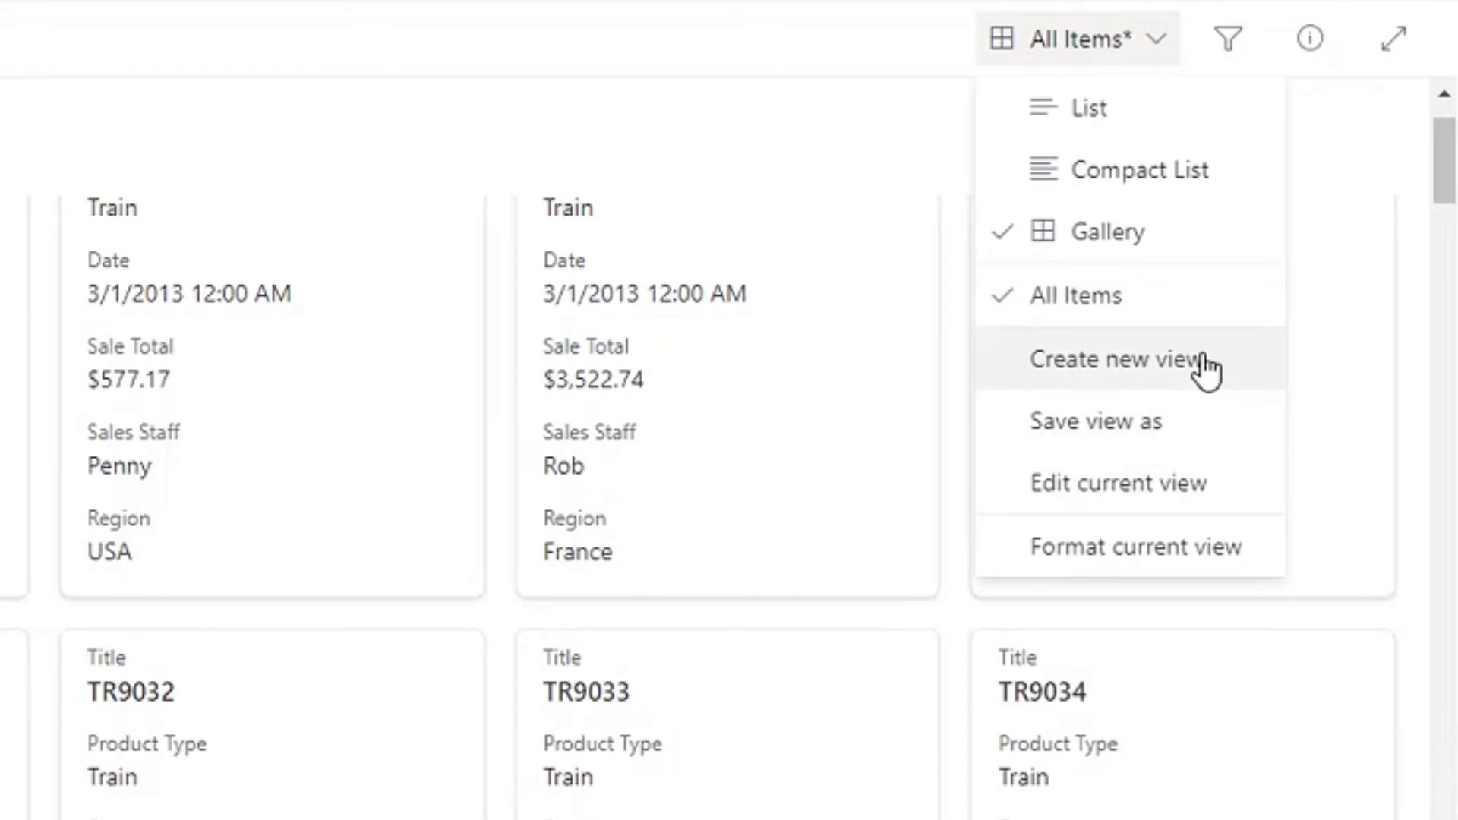
Return to the List layout and filter the Region column to UK only
left_click(1141, 133)
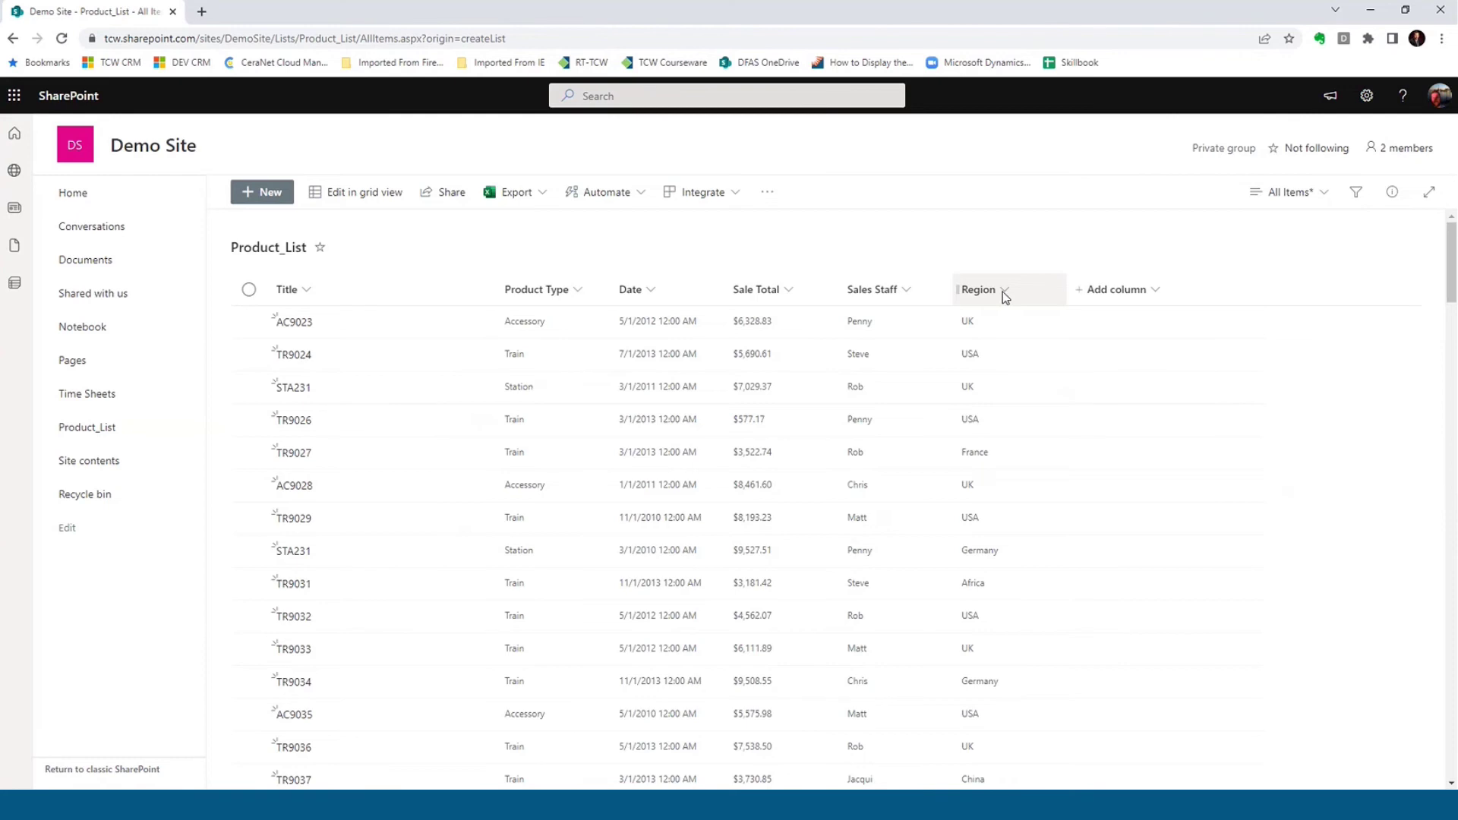
left_click(1004, 292)
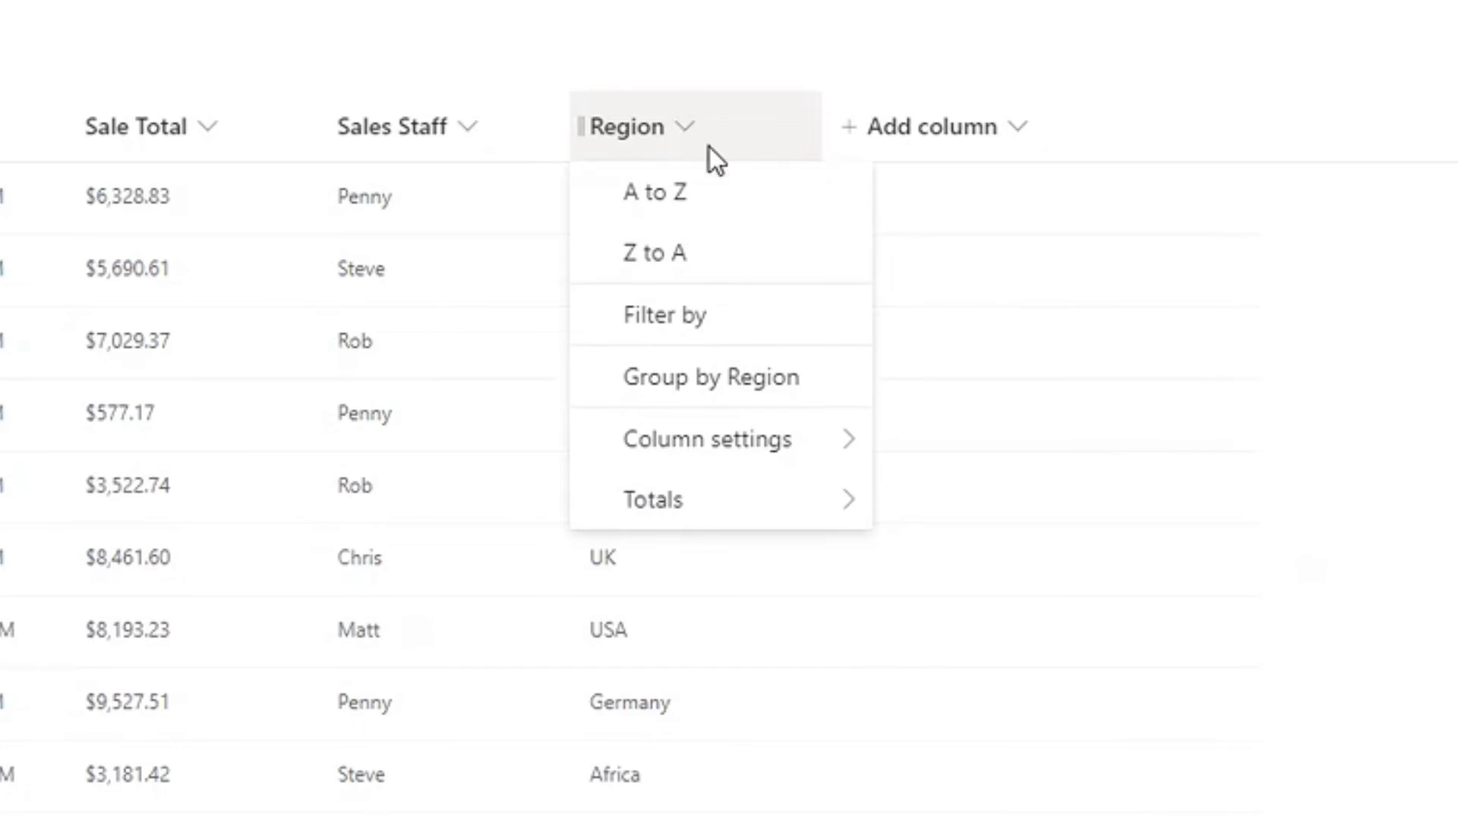
left_click(678, 318)
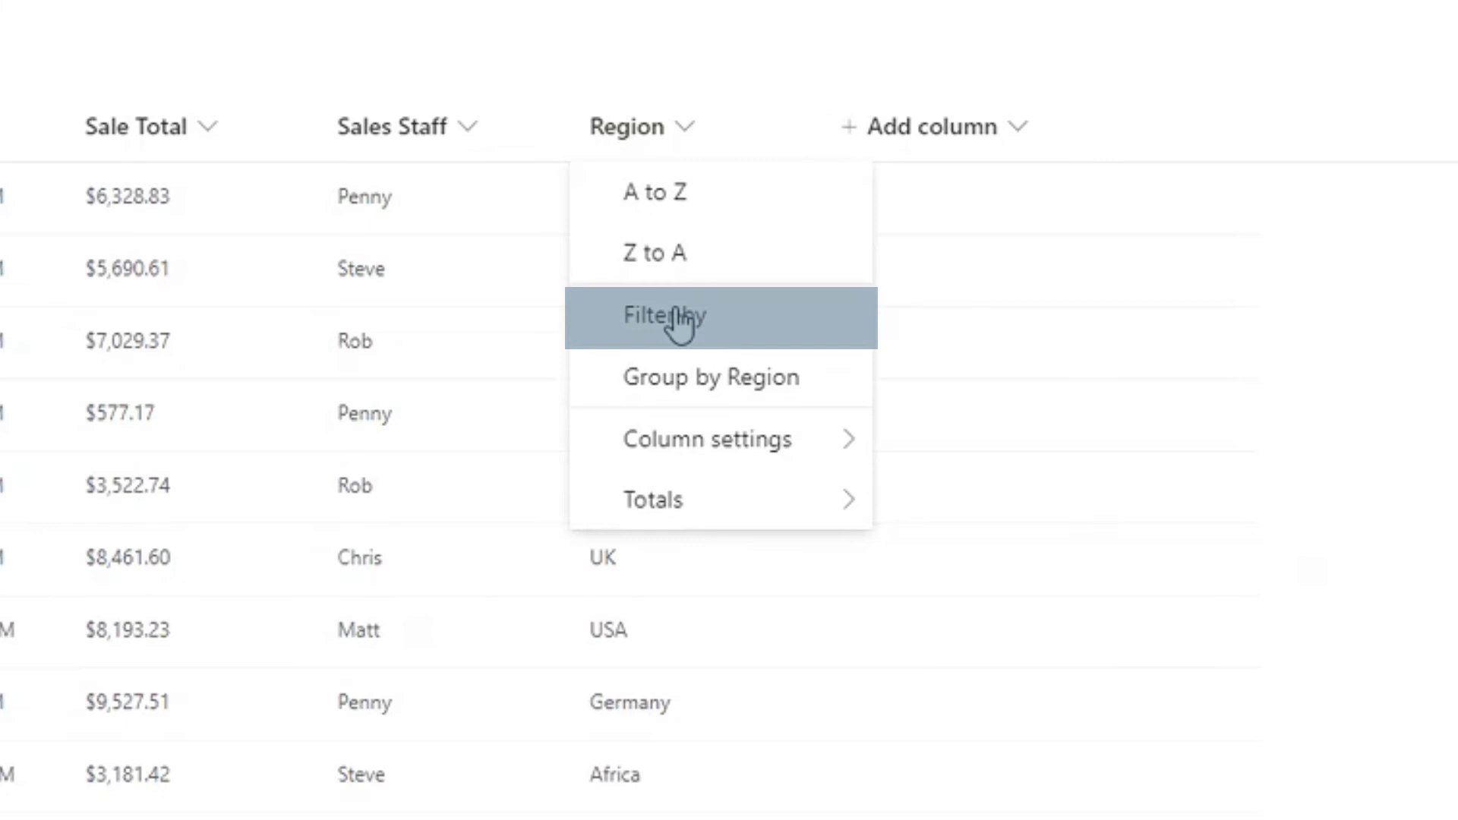
left_click(1141, 375)
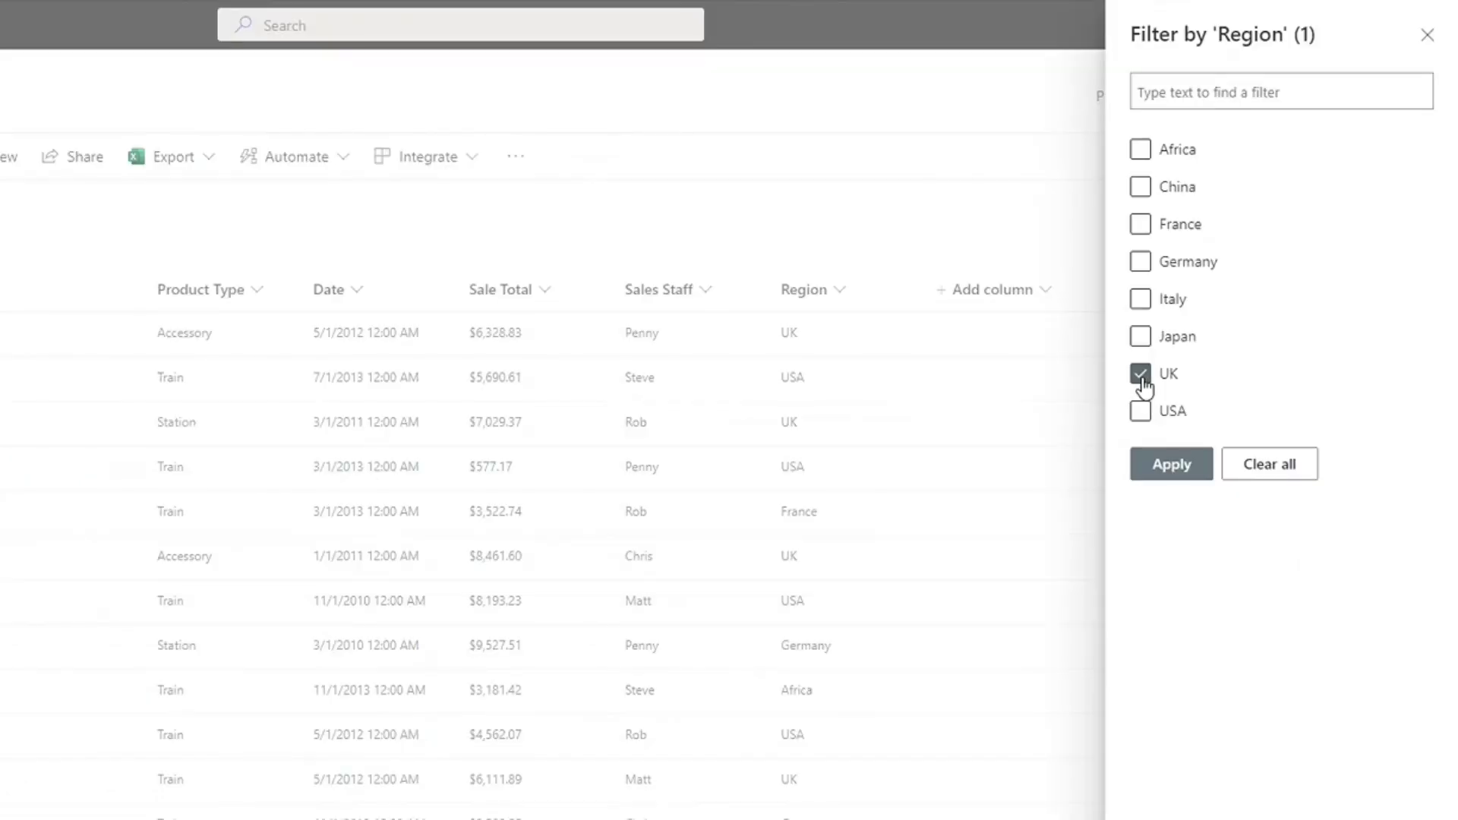
left_click(1178, 471)
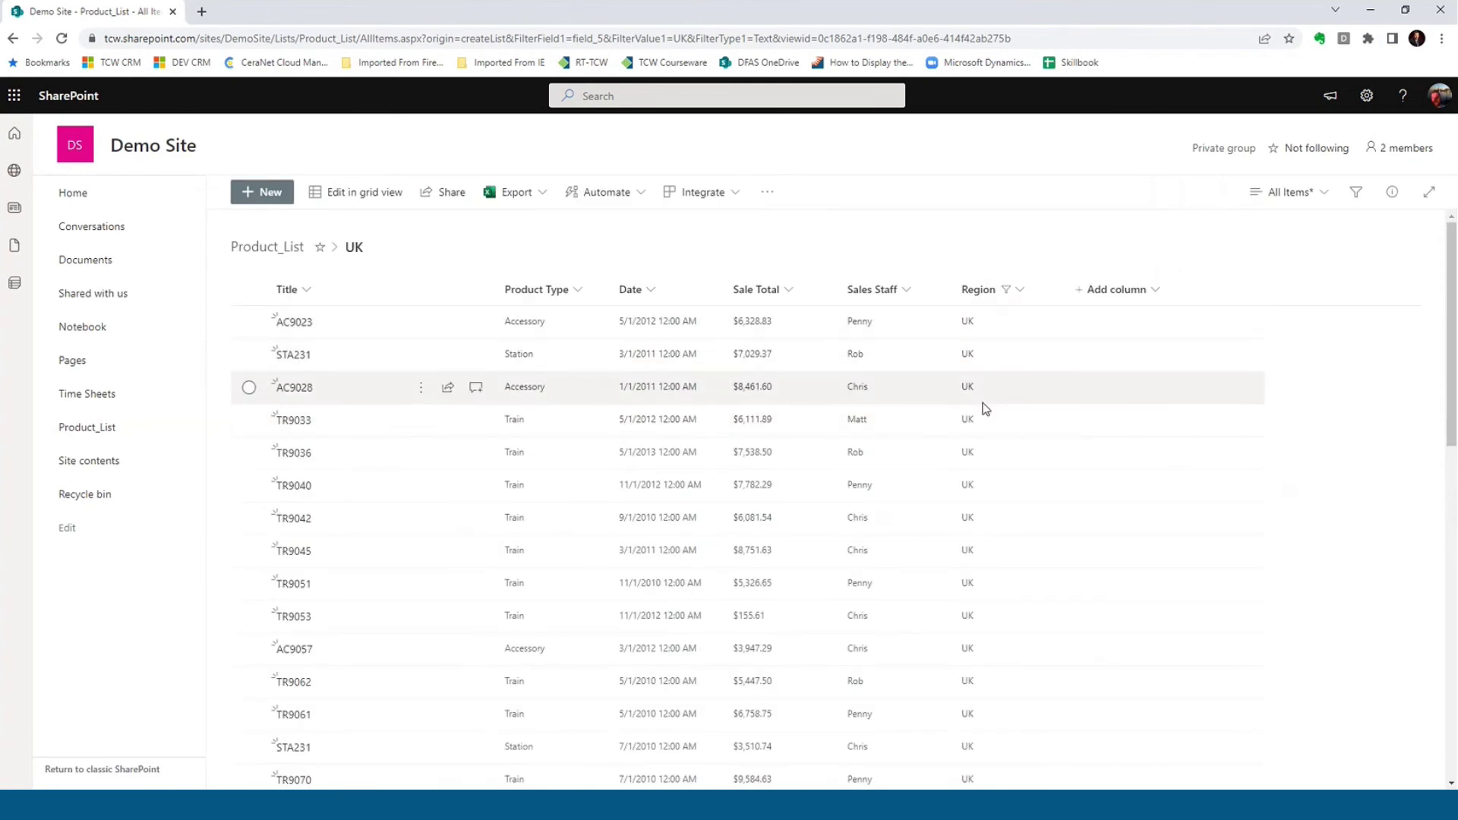
scroll(969, 421, "down", 1)
scroll(969, 421, "down", 10)
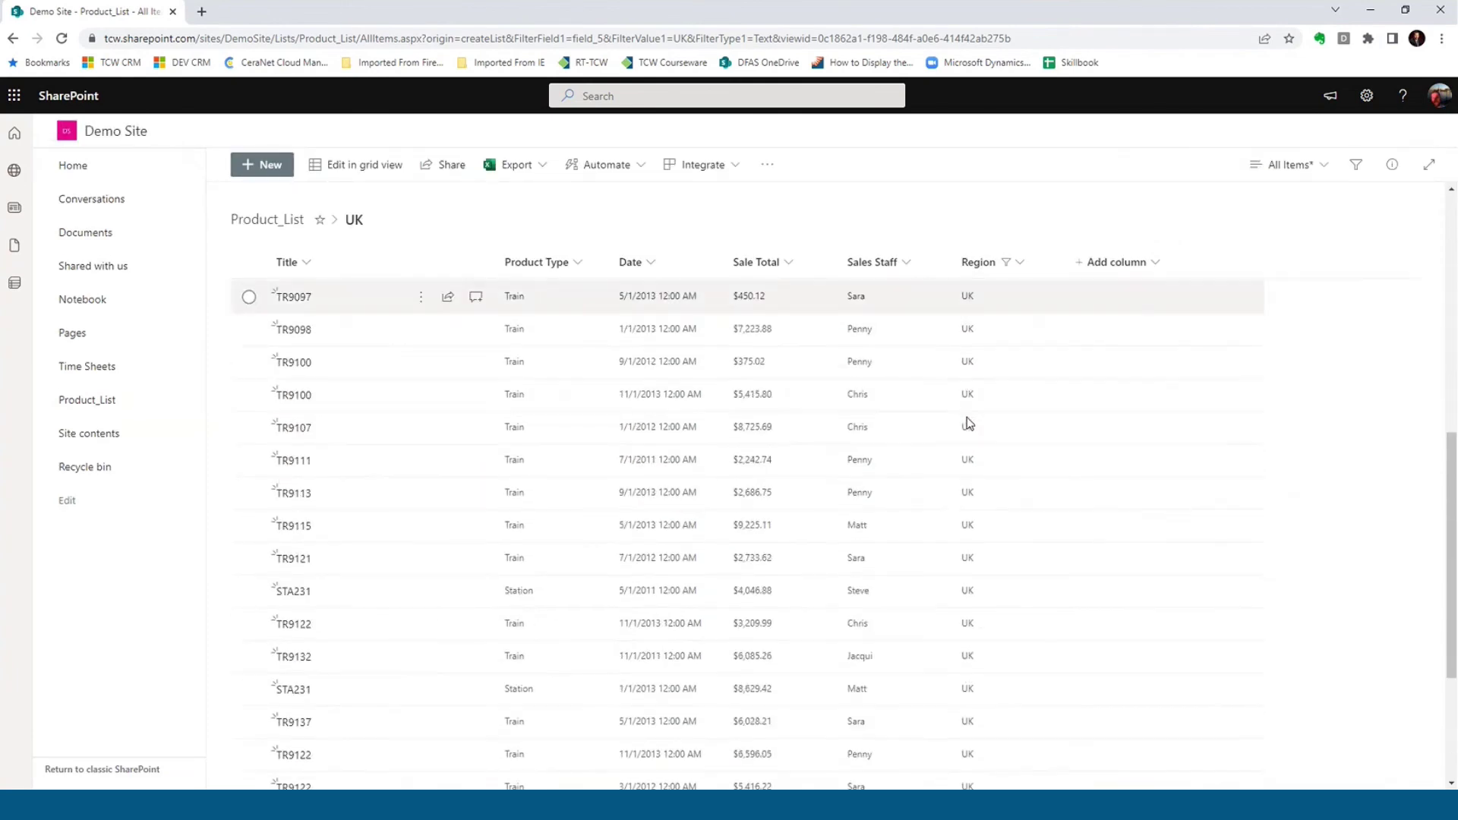
scroll(968, 423, "up", 6)
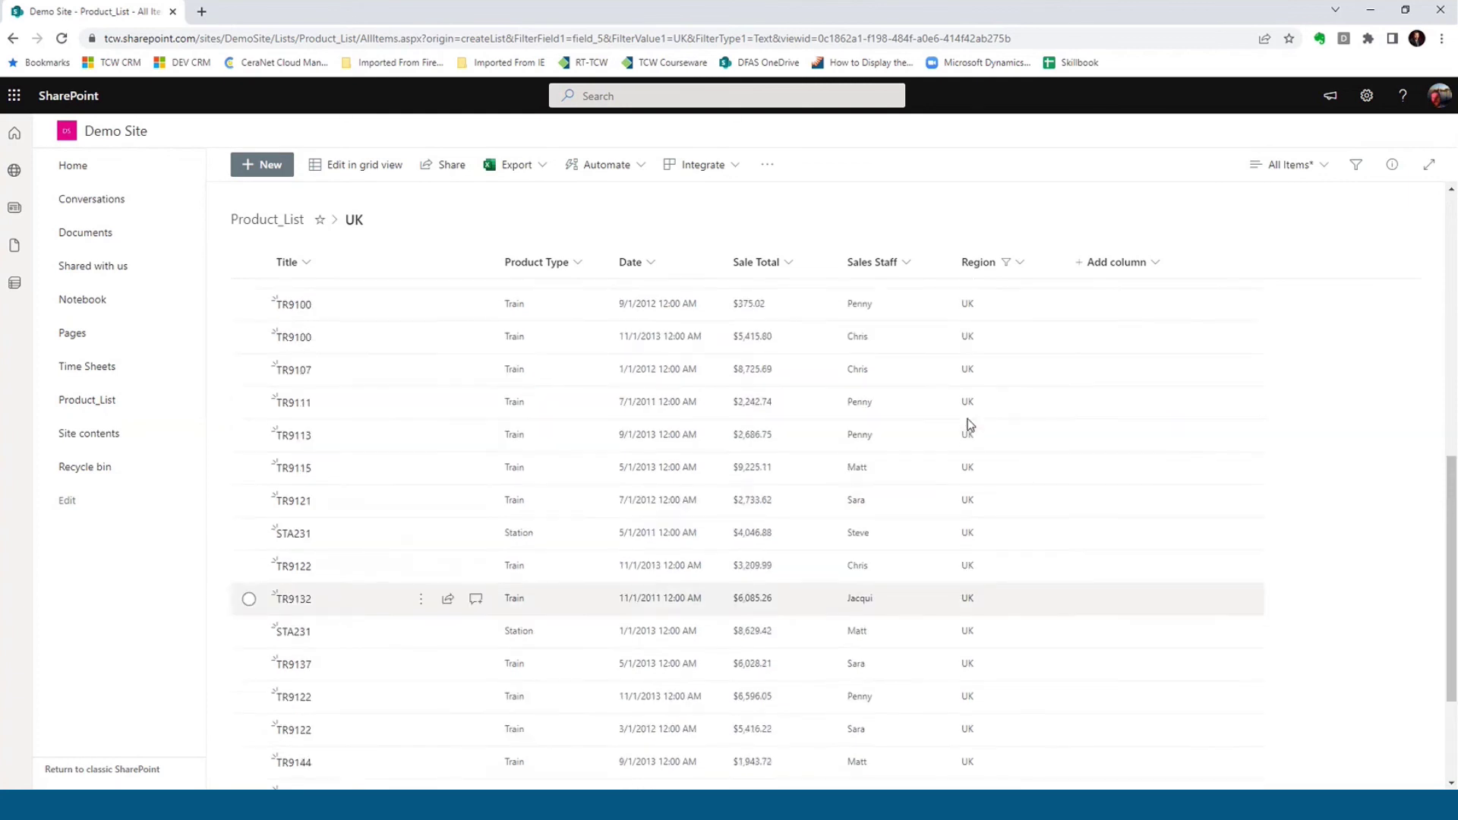
scroll(969, 422, "up", 5)
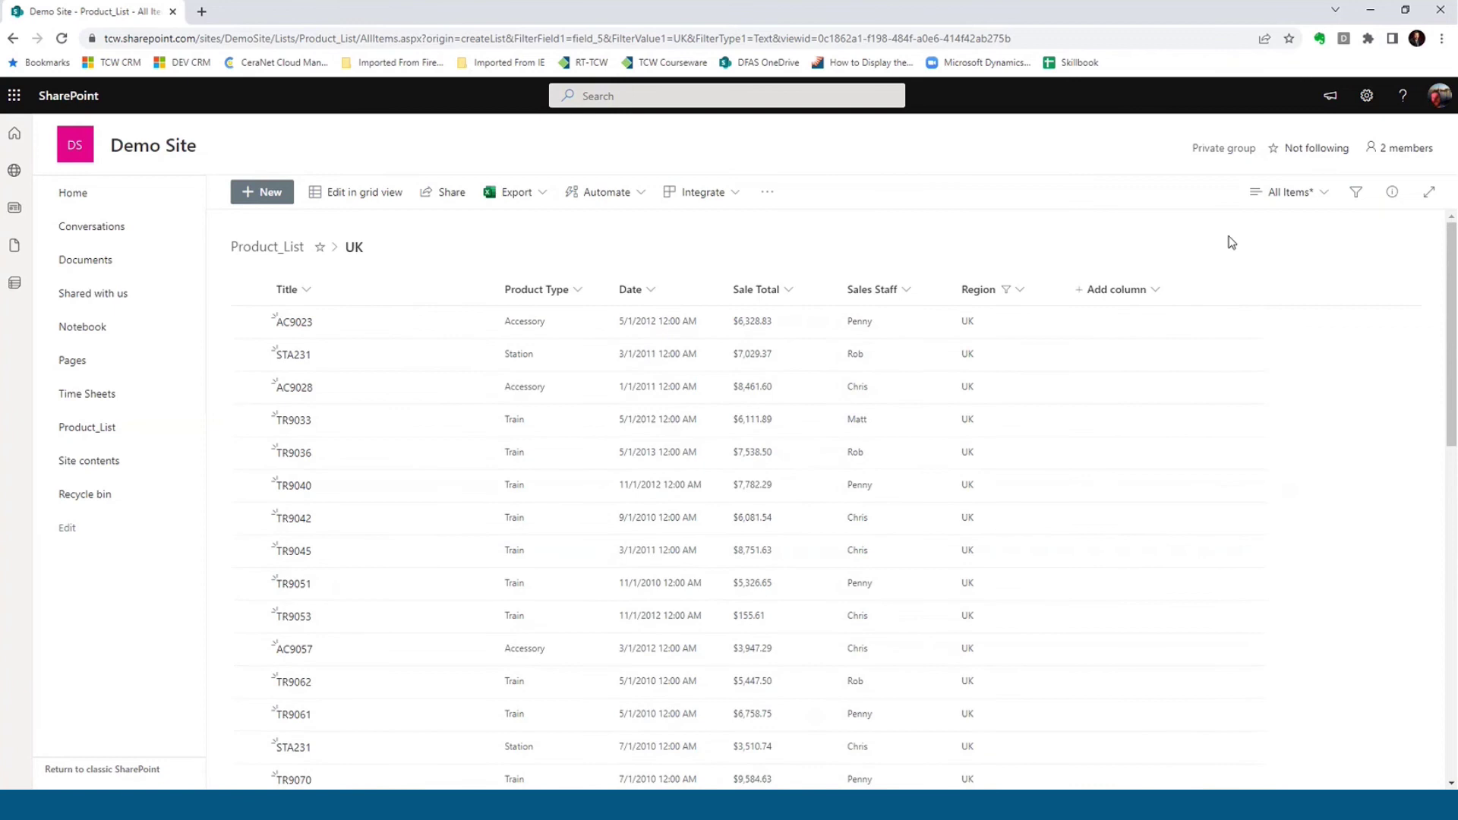
Save the view as 'UK Product Sales', keeping 'Make this a public view' ticked
left_click(1323, 196)
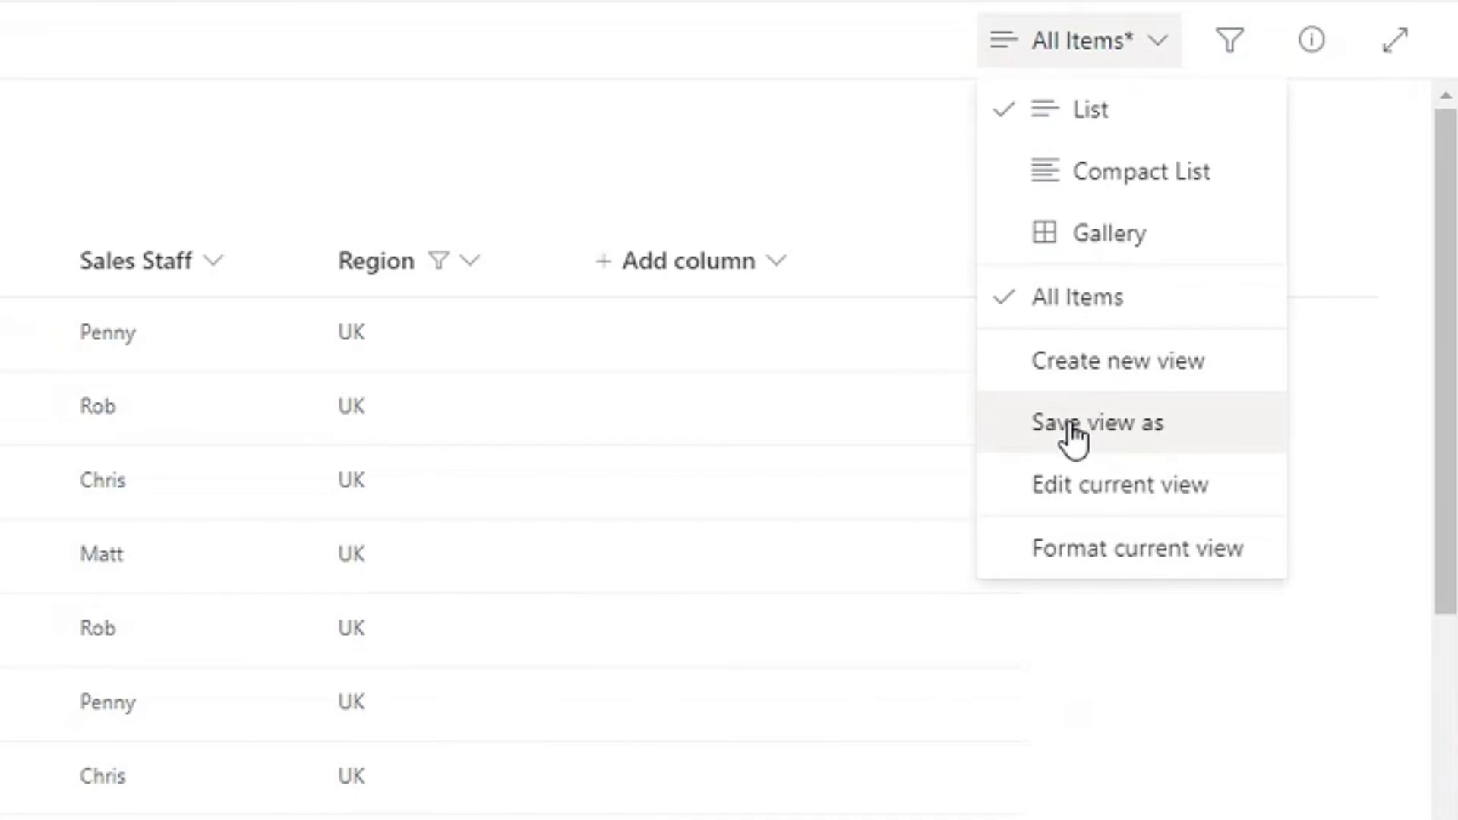
left_click(1074, 438)
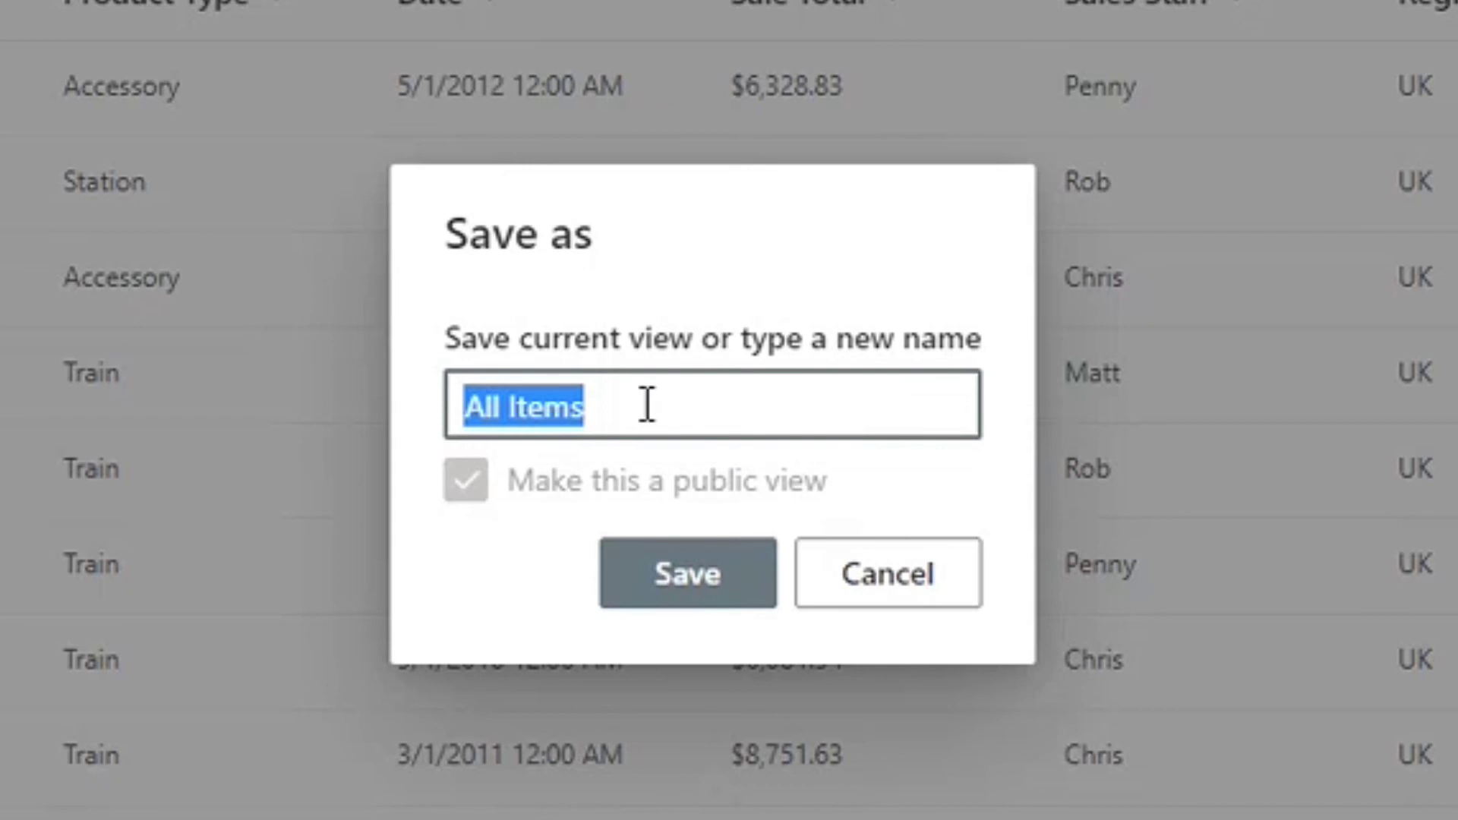
type("UK")
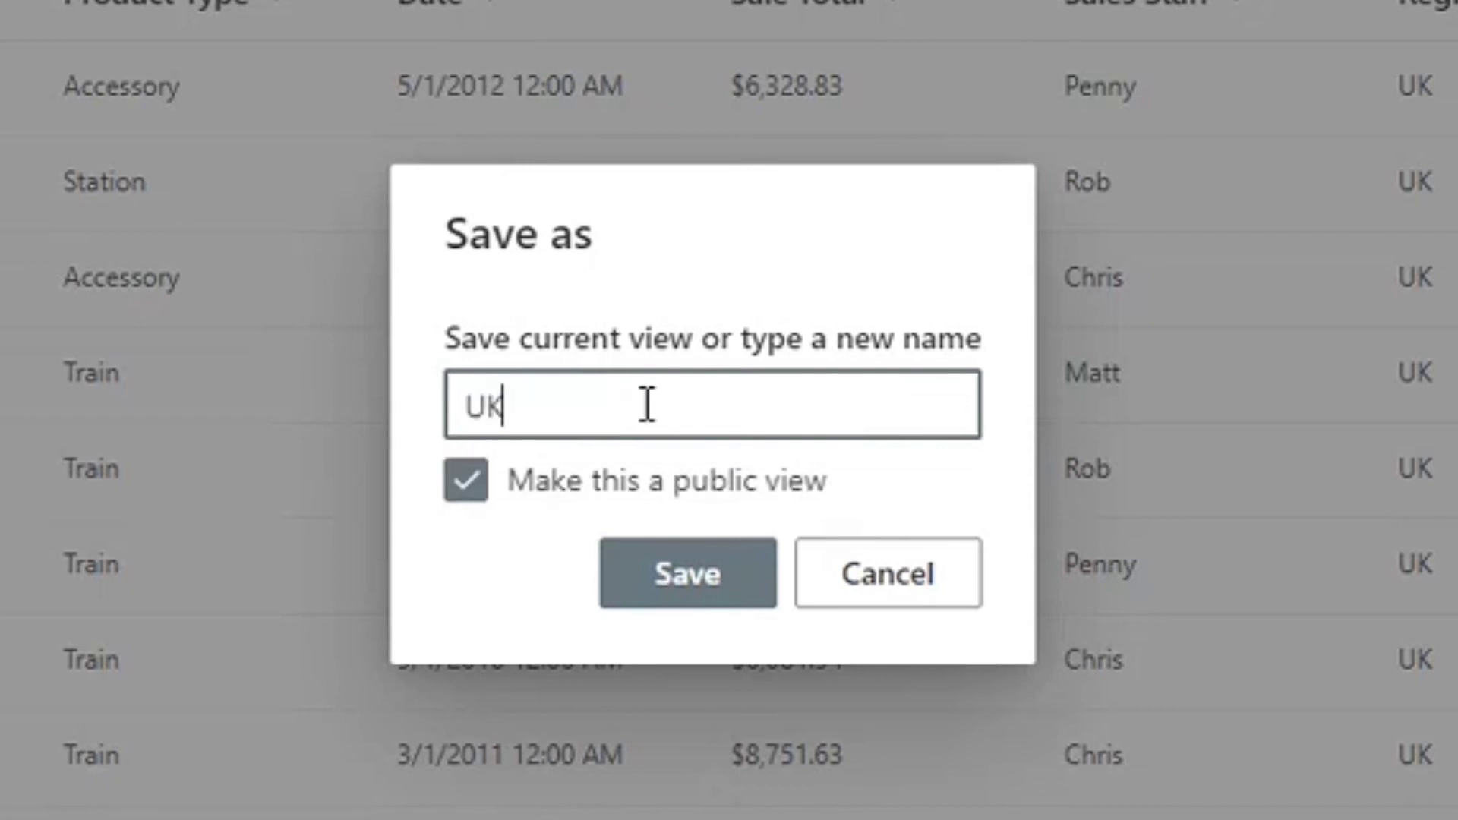
type(" Product Sales")
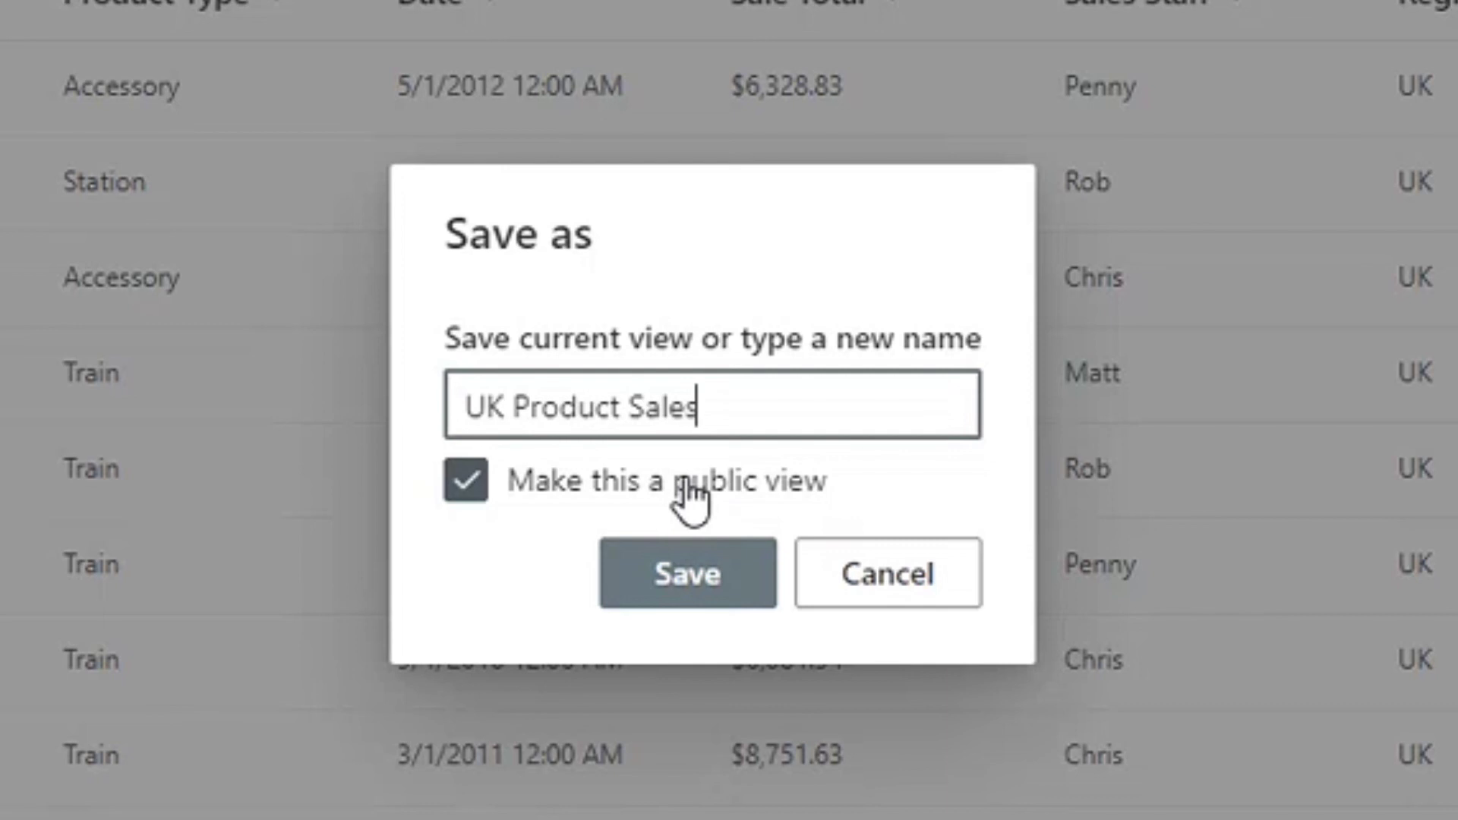
left_click(480, 489)
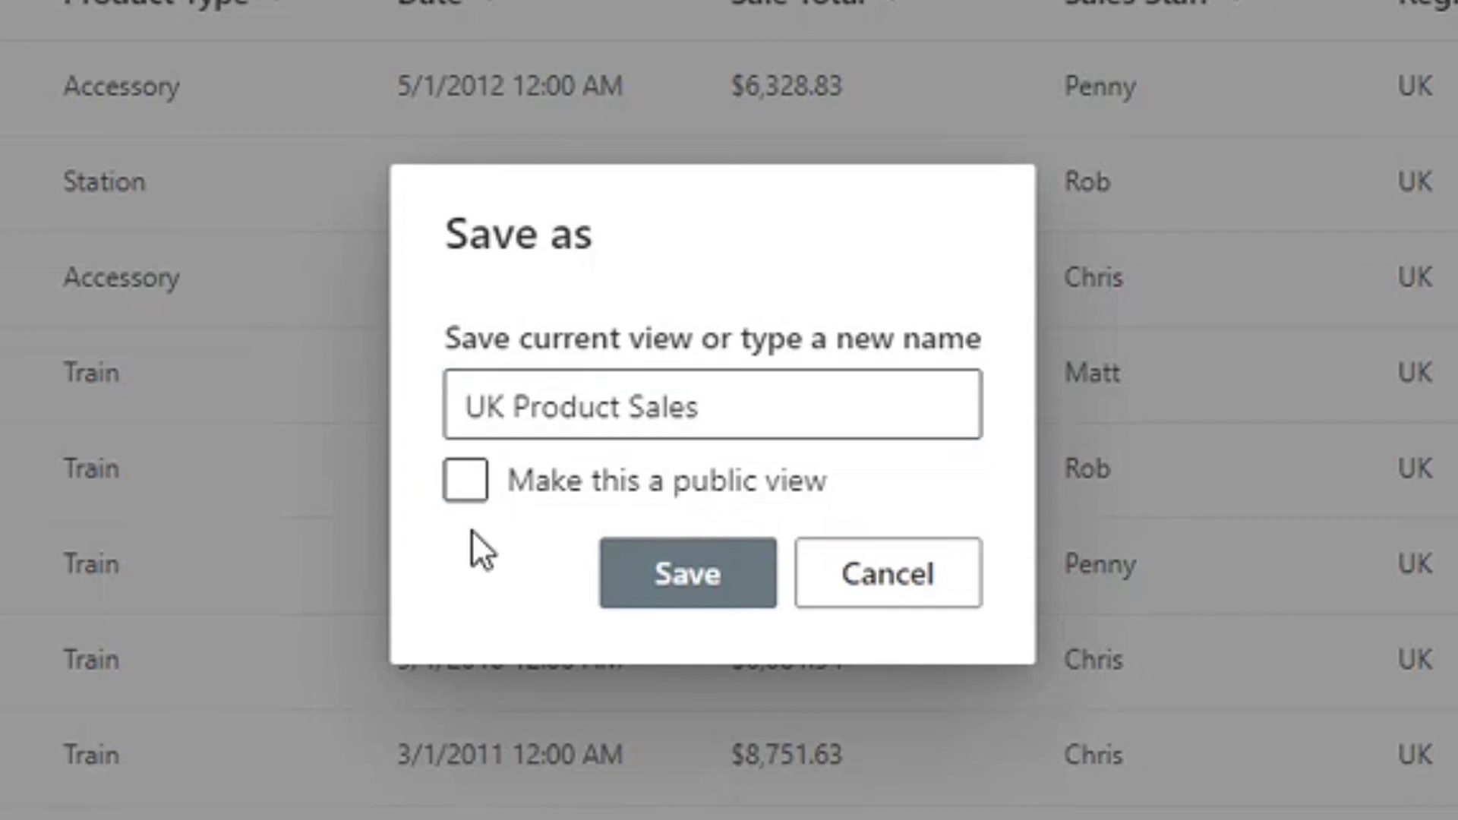
left_click(467, 488)
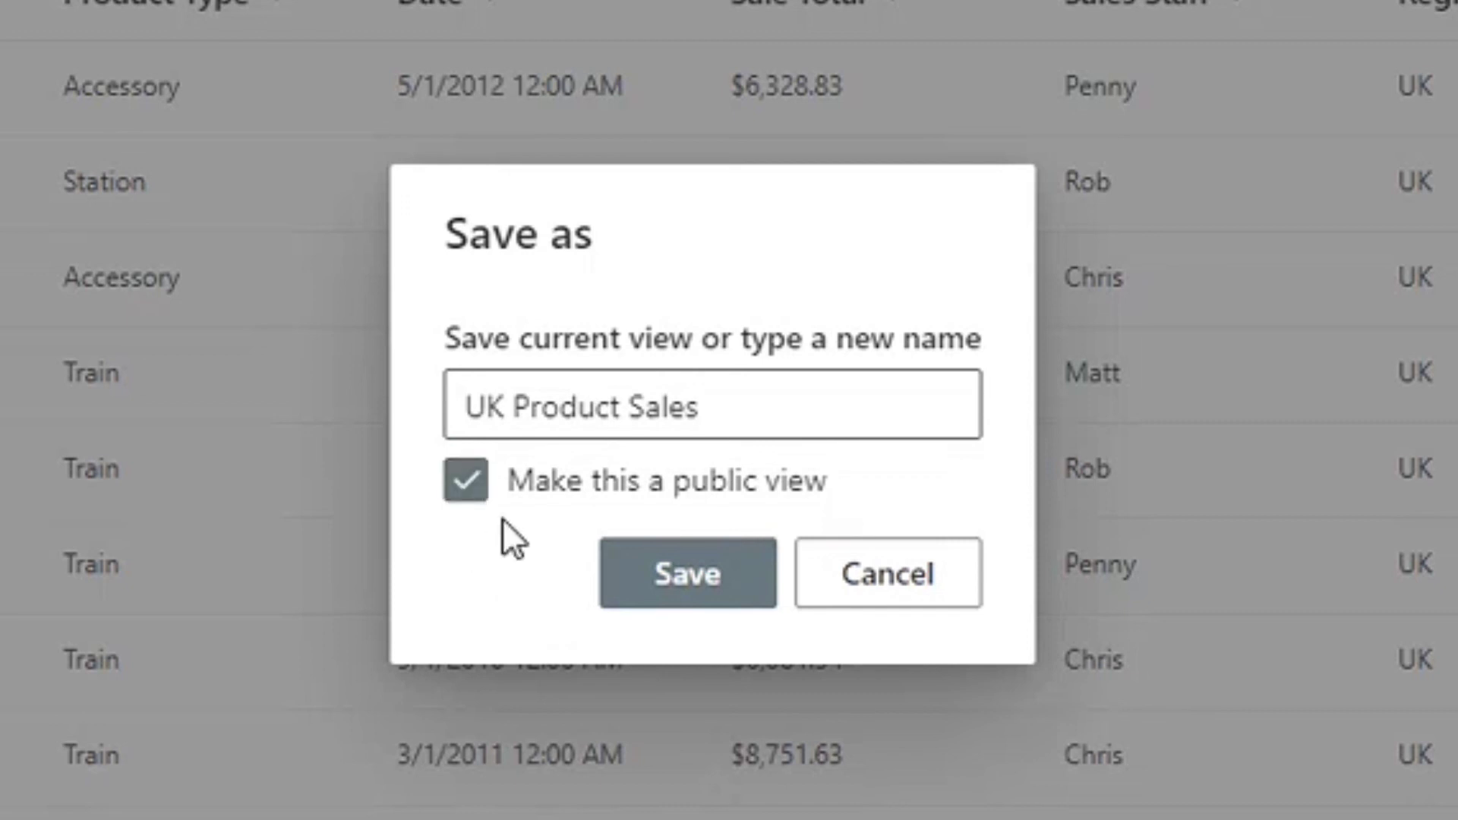
Save the UK Product Sales view and show it as a Compact List
left_click(709, 585)
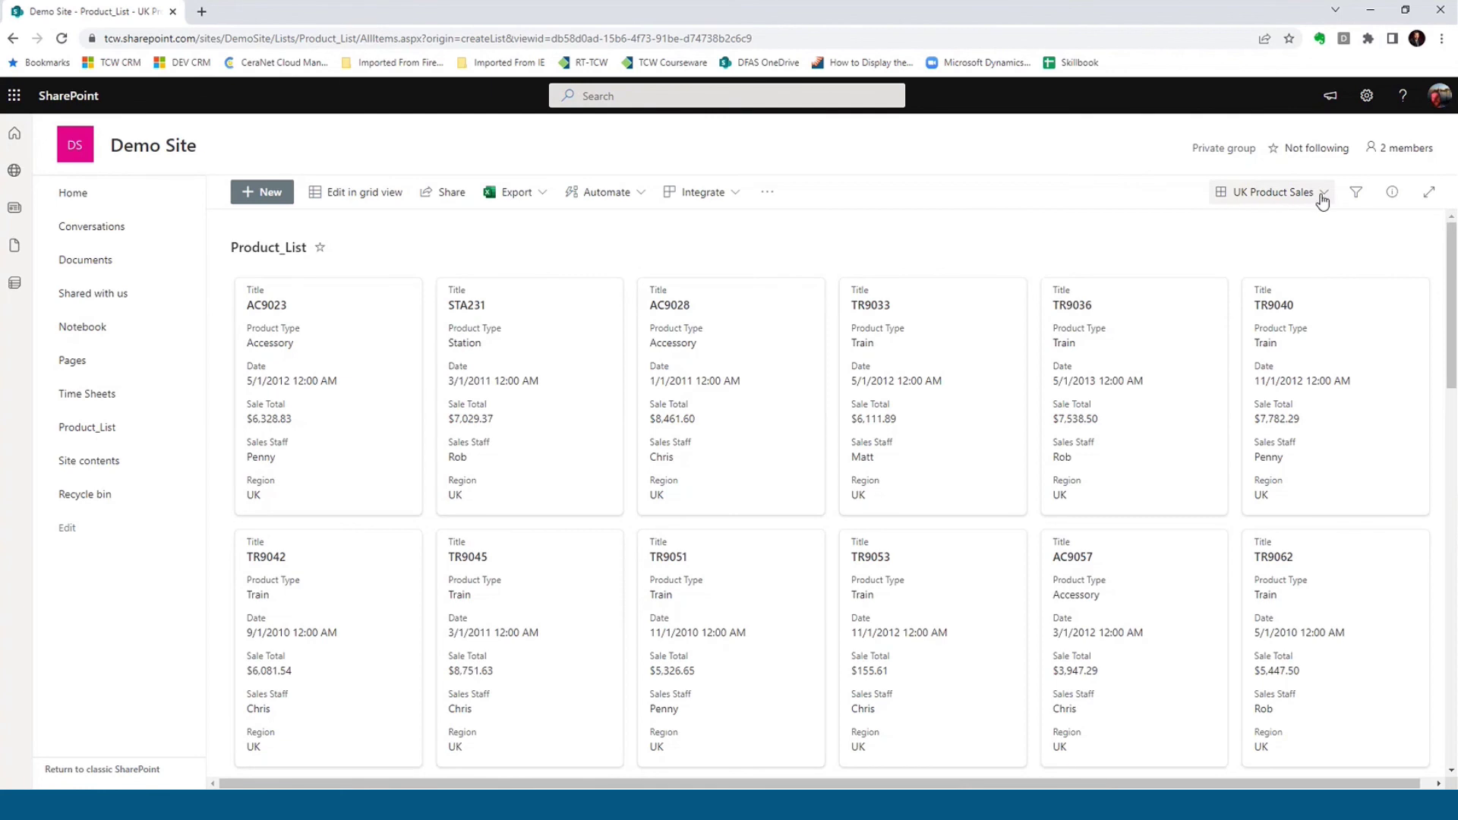
left_click(1322, 200)
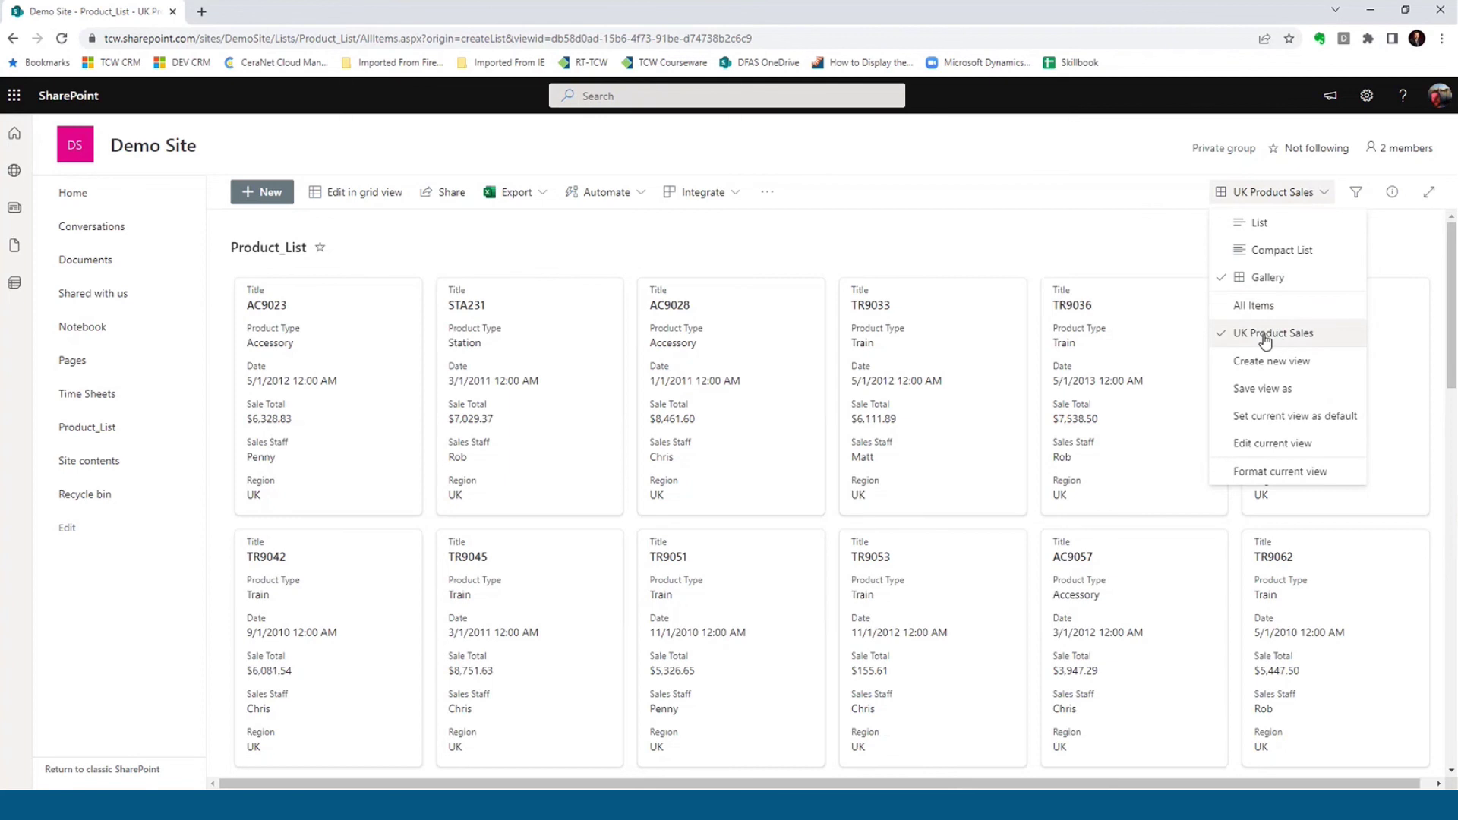
left_click(1285, 253)
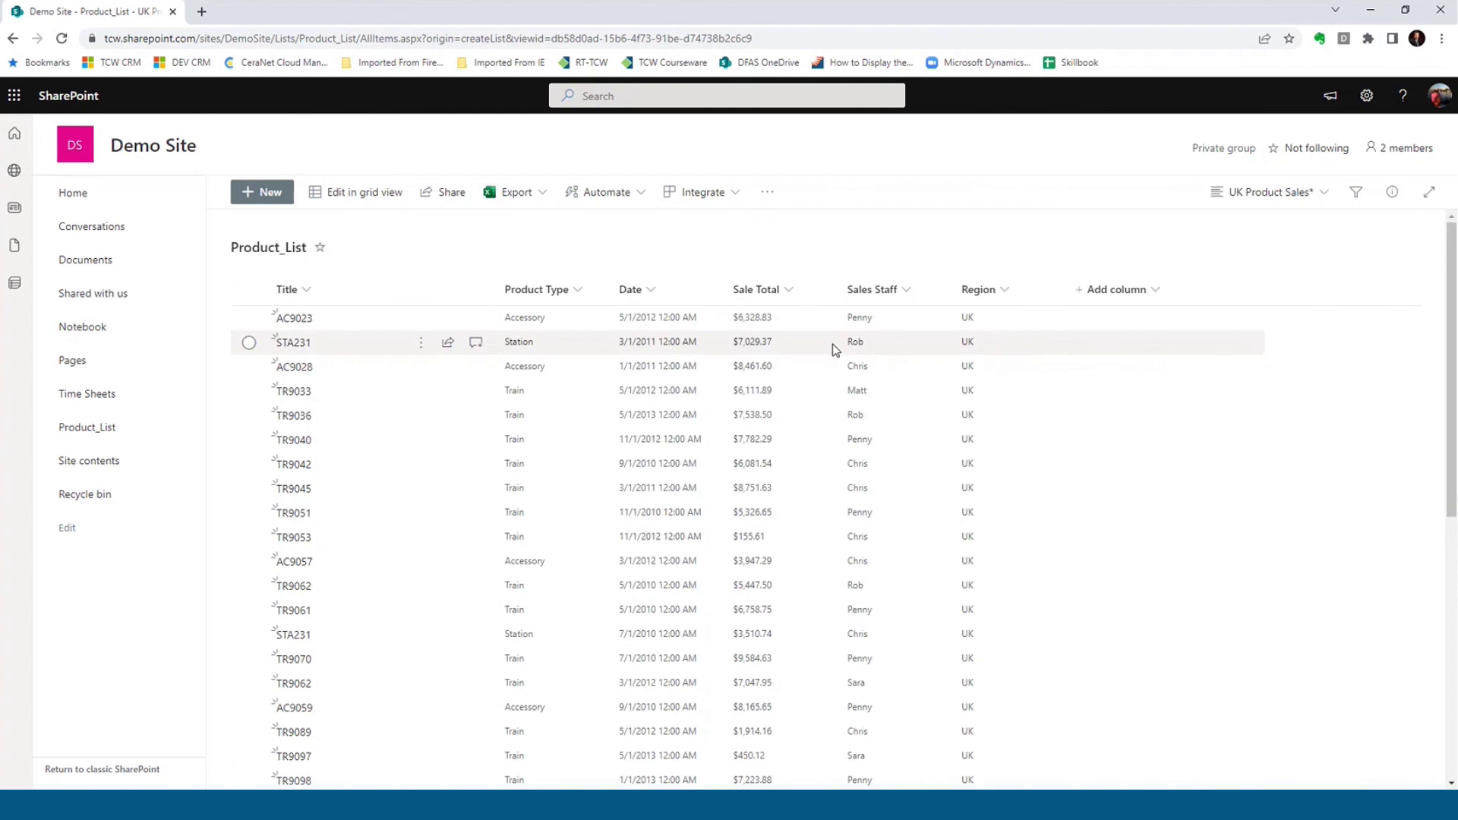
Try the Gallery layout on the view, then return it to the plain List layout
left_click(1320, 202)
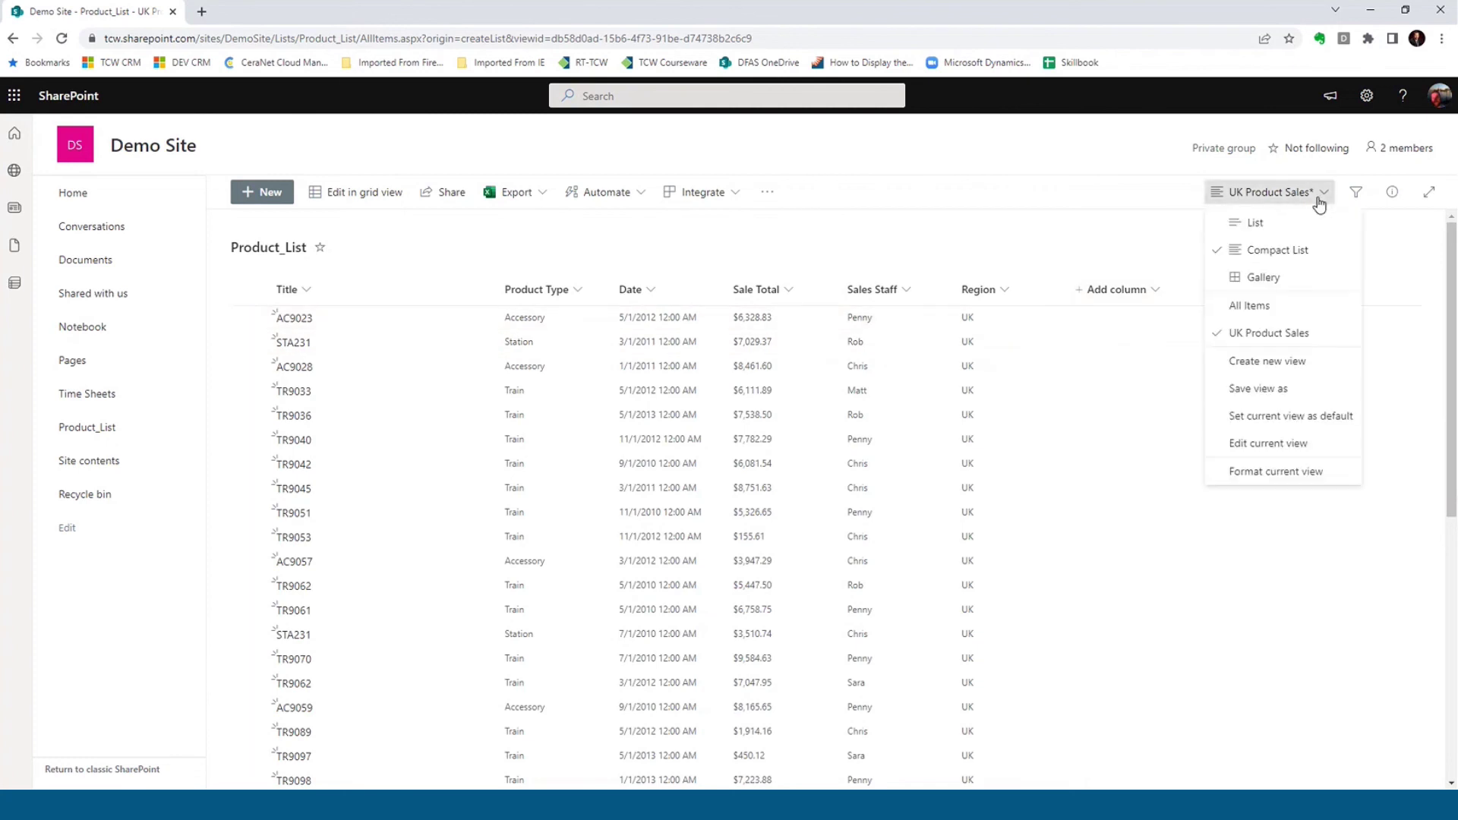
left_click(1277, 279)
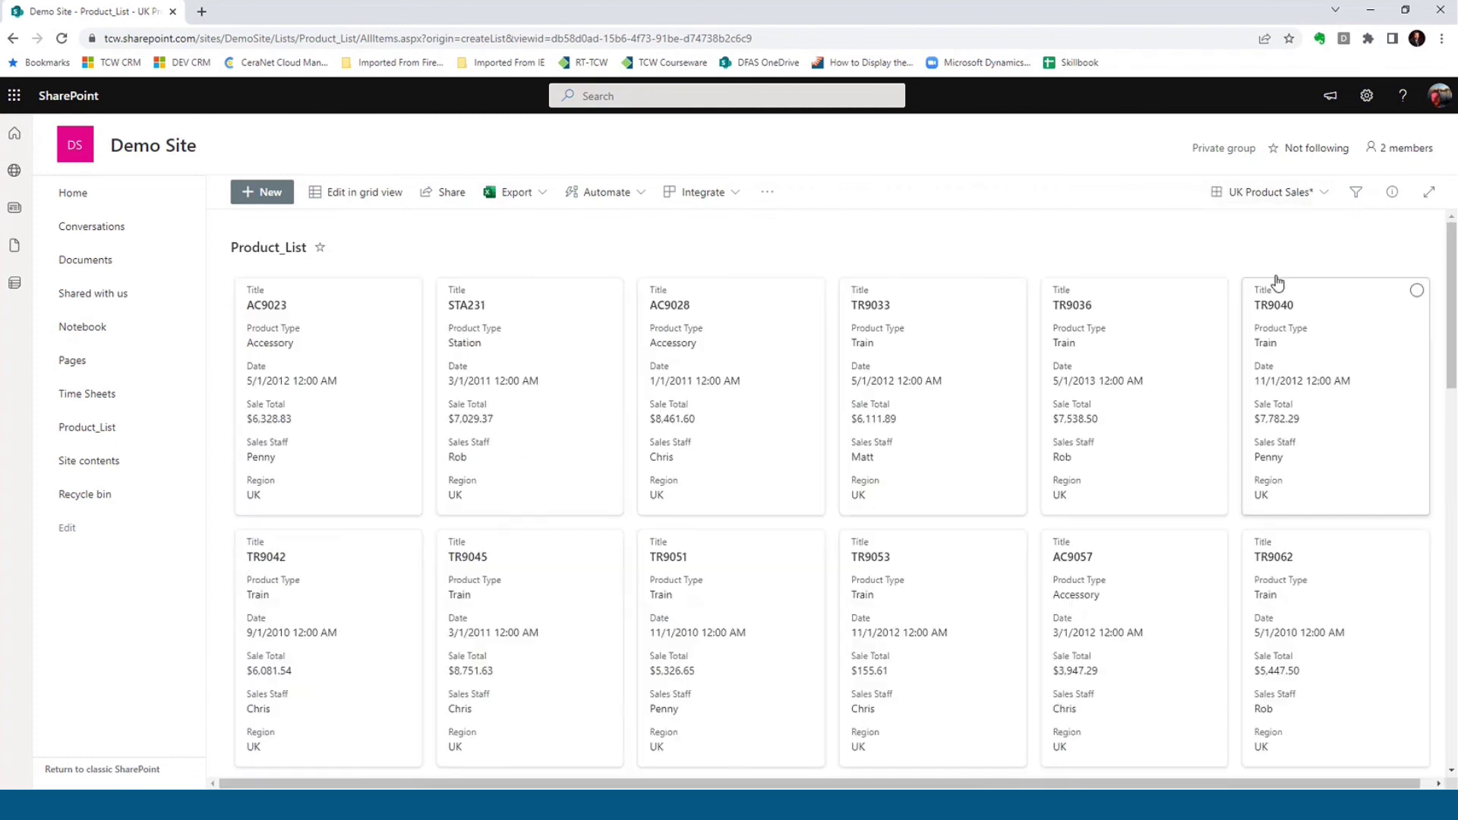
left_click(1317, 202)
left_click(1293, 228)
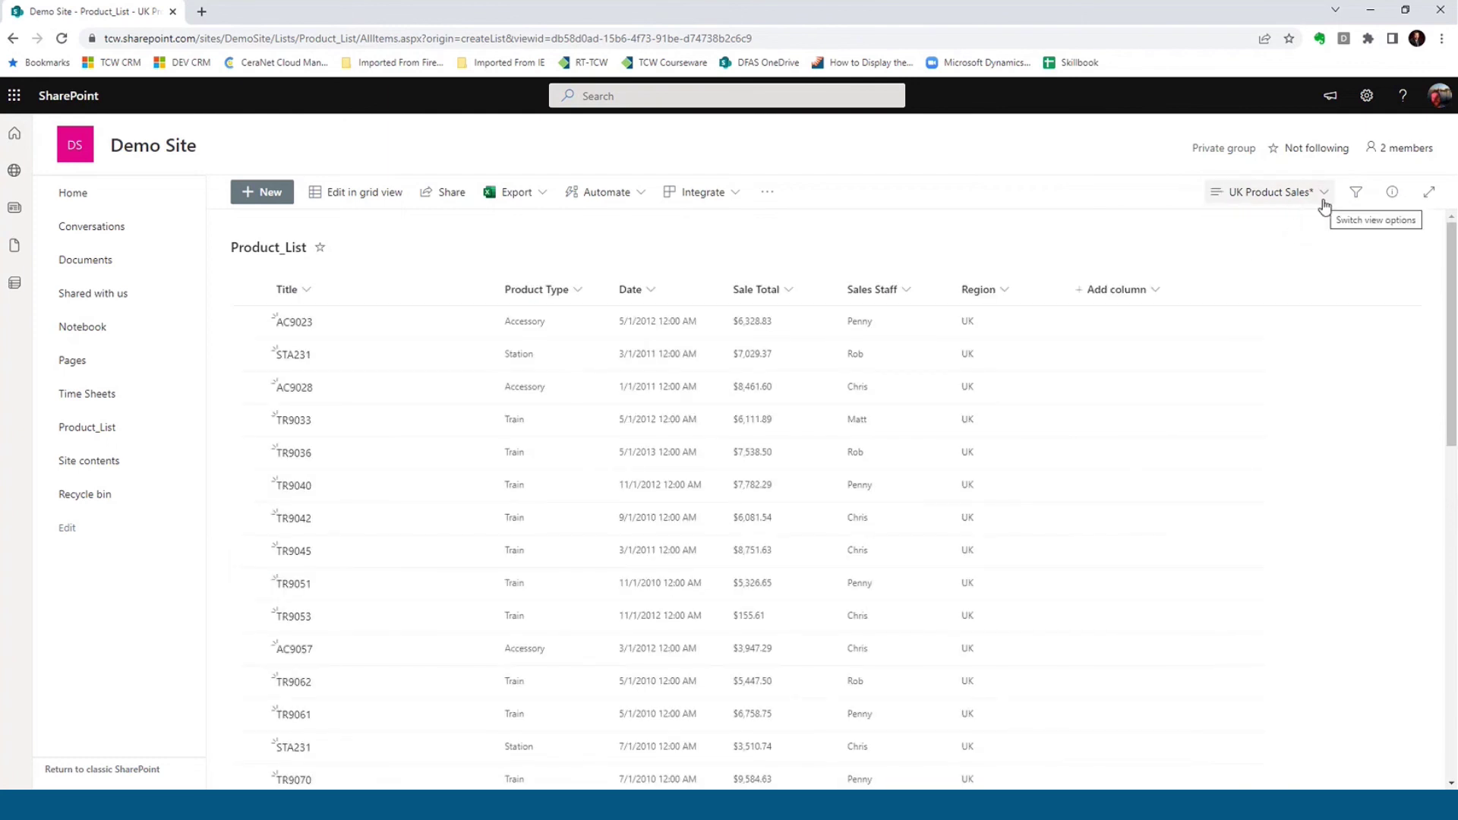
left_click(1324, 202)
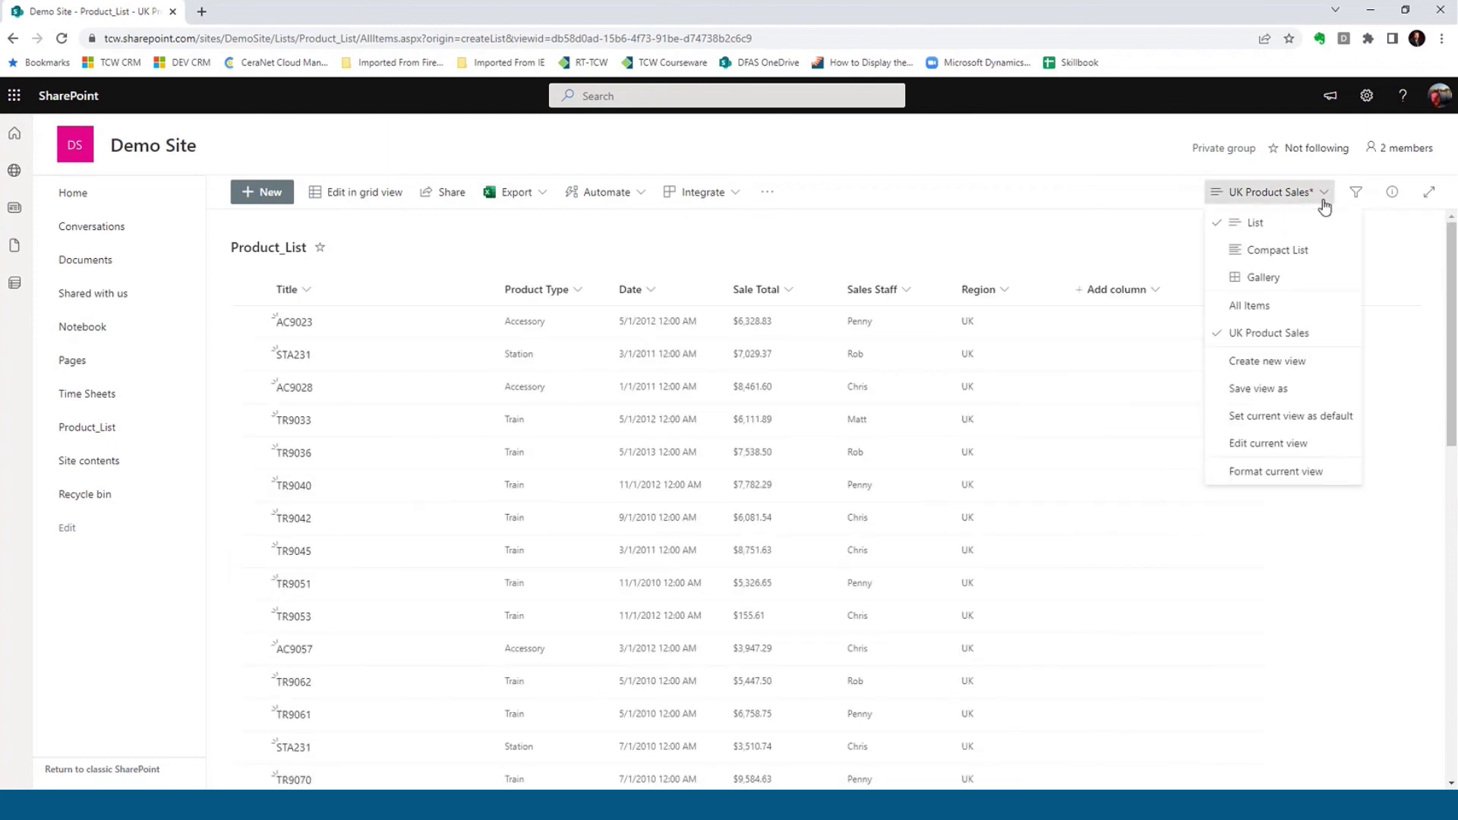
Open the unfiltered All Items view, then return to the UK Product Sales view
left_click(1245, 307)
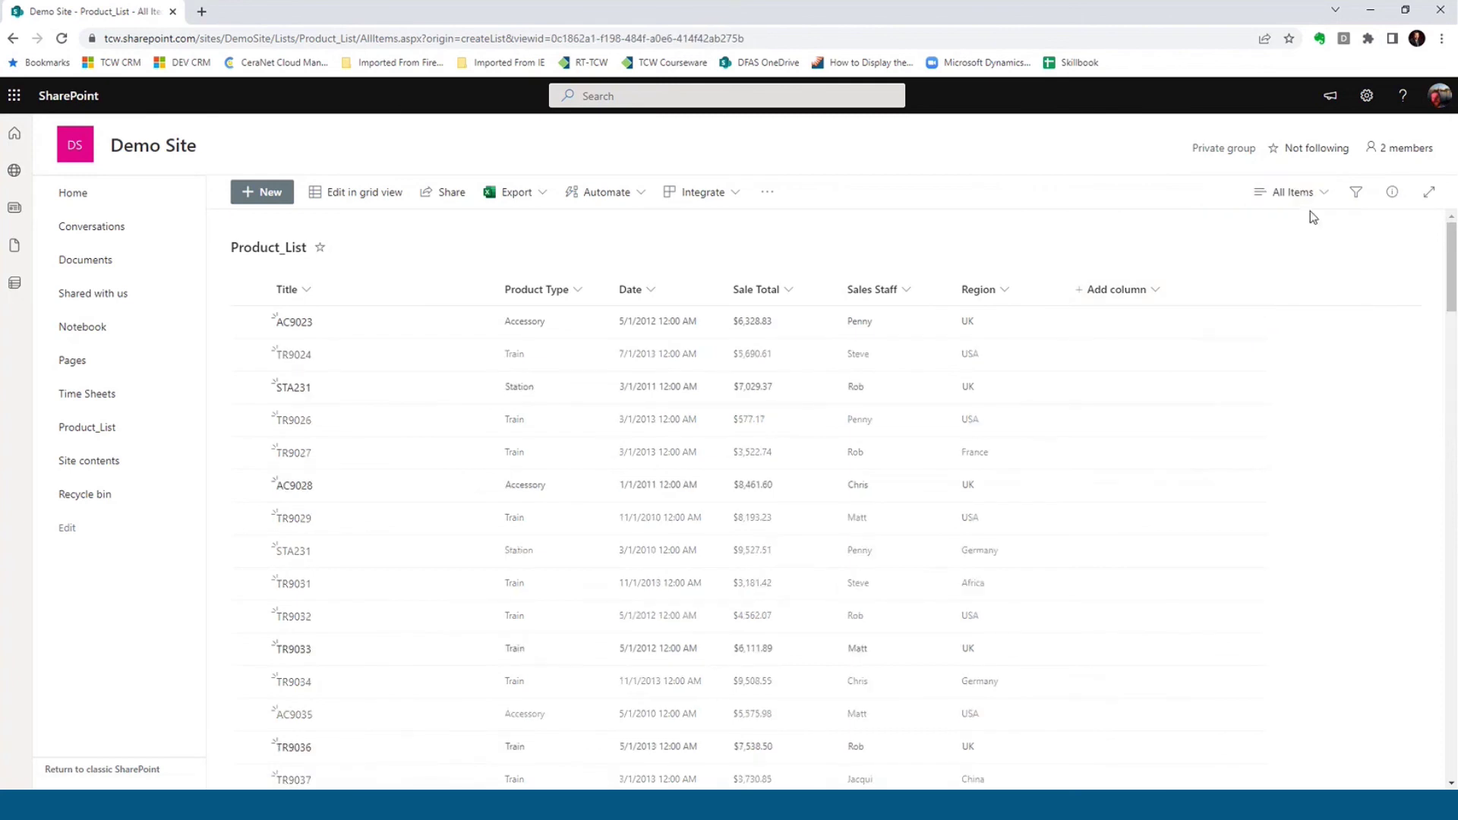
left_click(1324, 196)
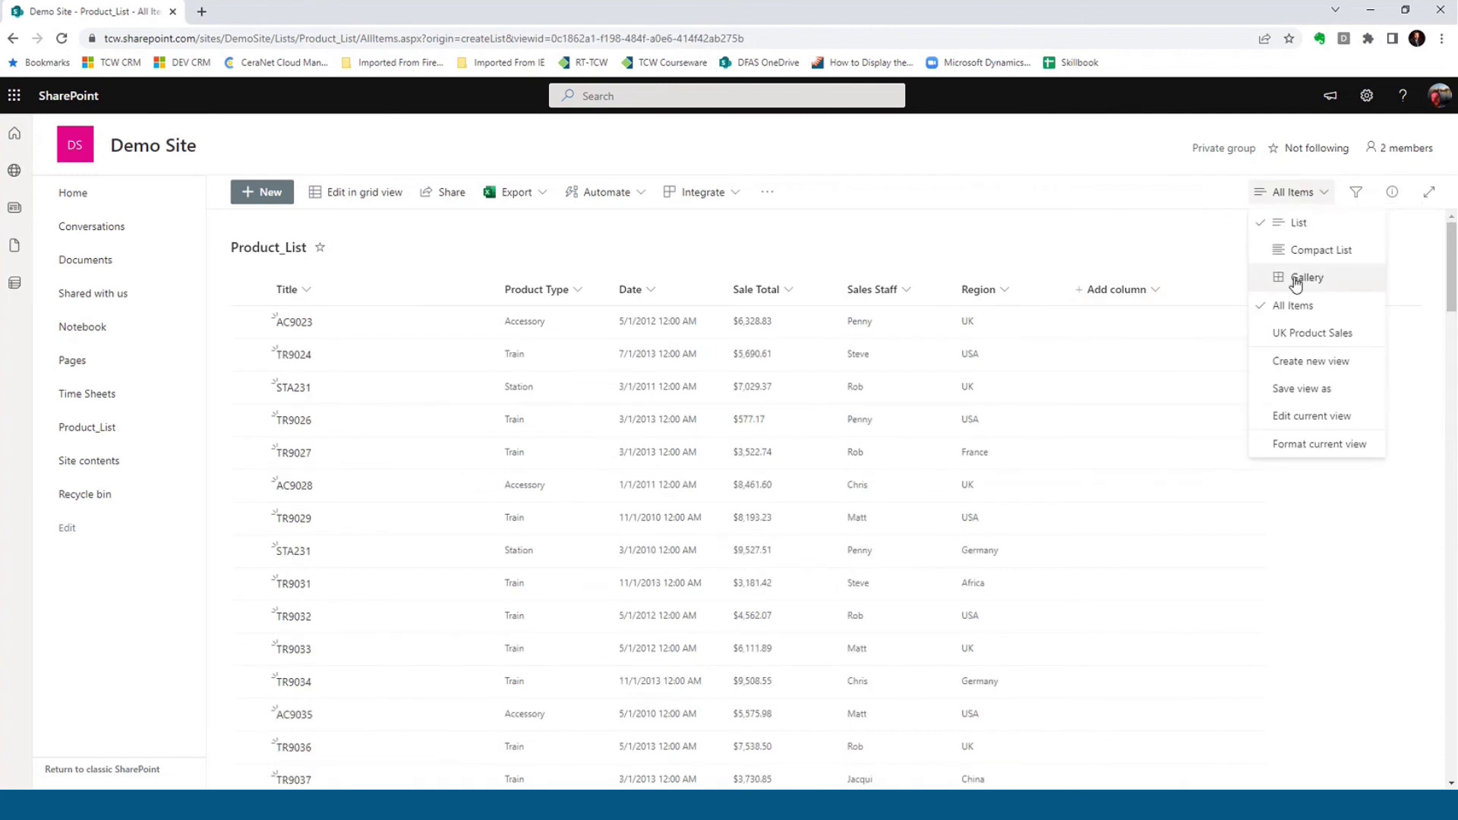
left_click(1315, 334)
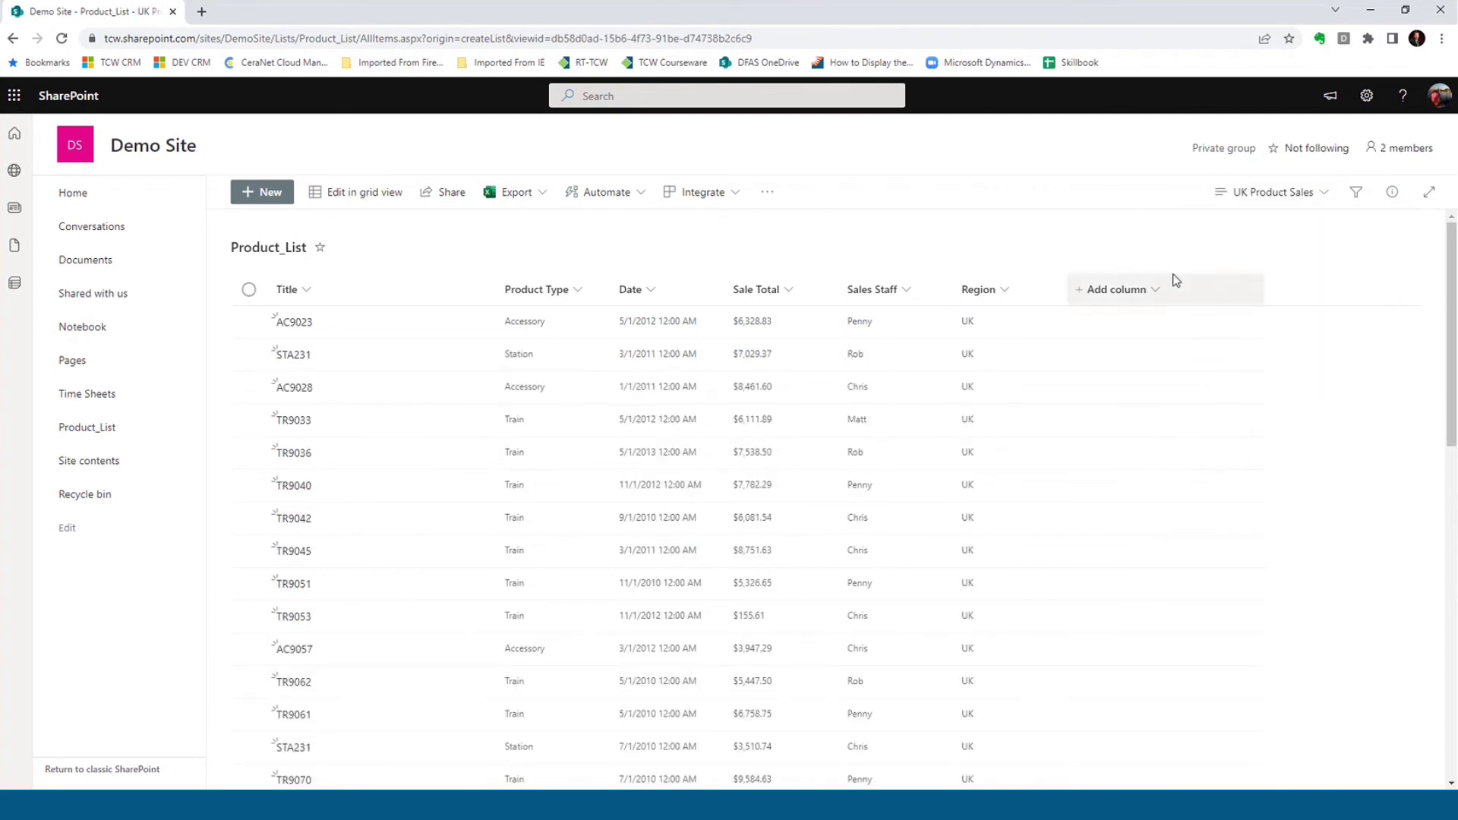